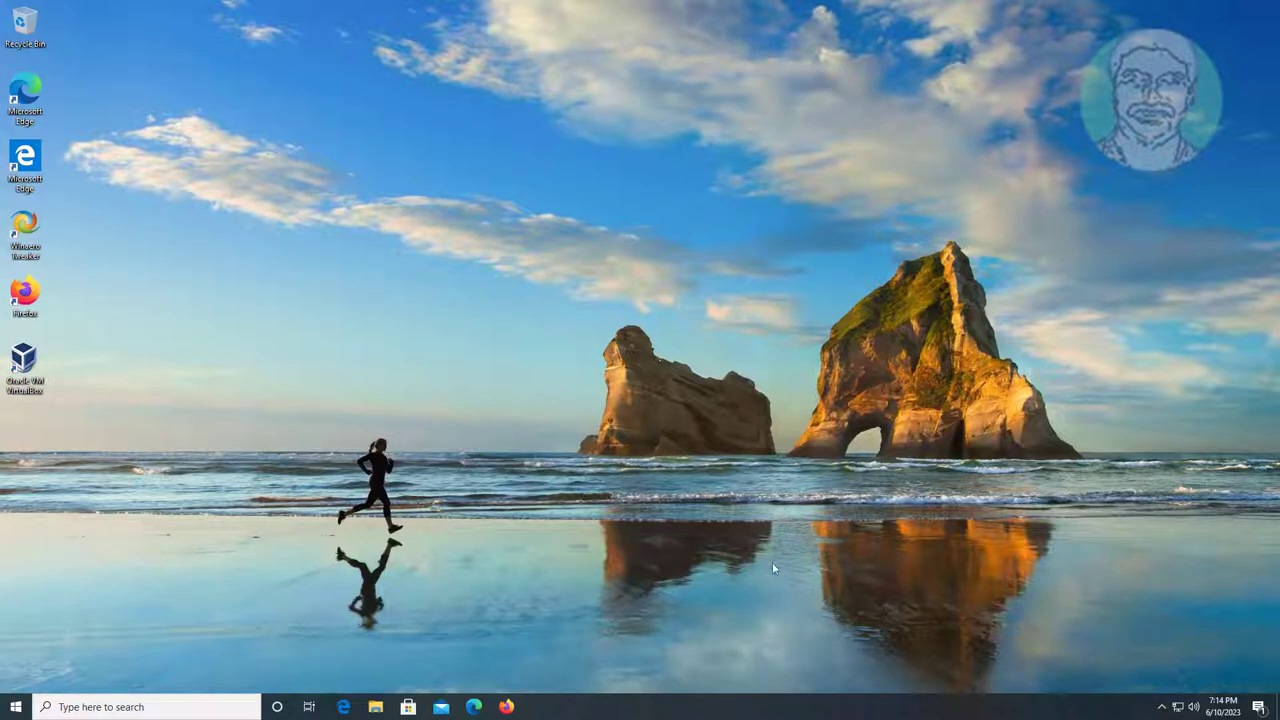
Open Windows Settings from the Start menu and go to Update & Security.
click(14, 712)
click(17, 646)
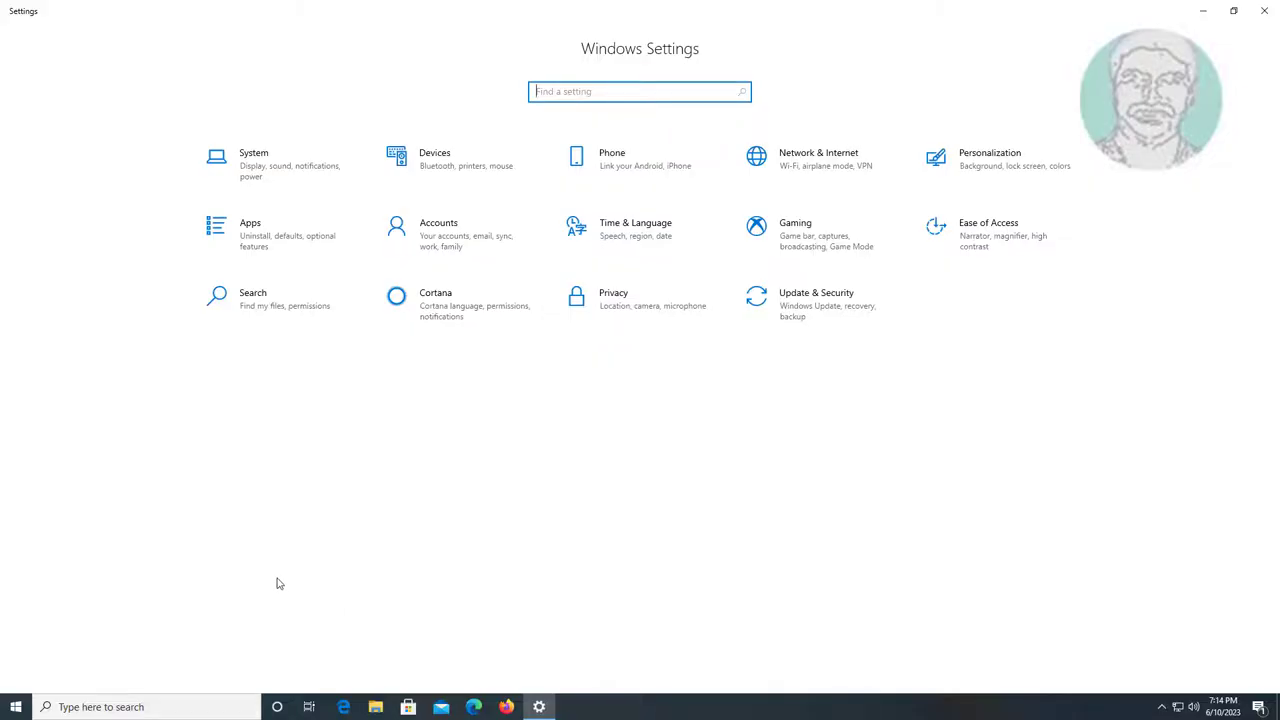
click(809, 313)
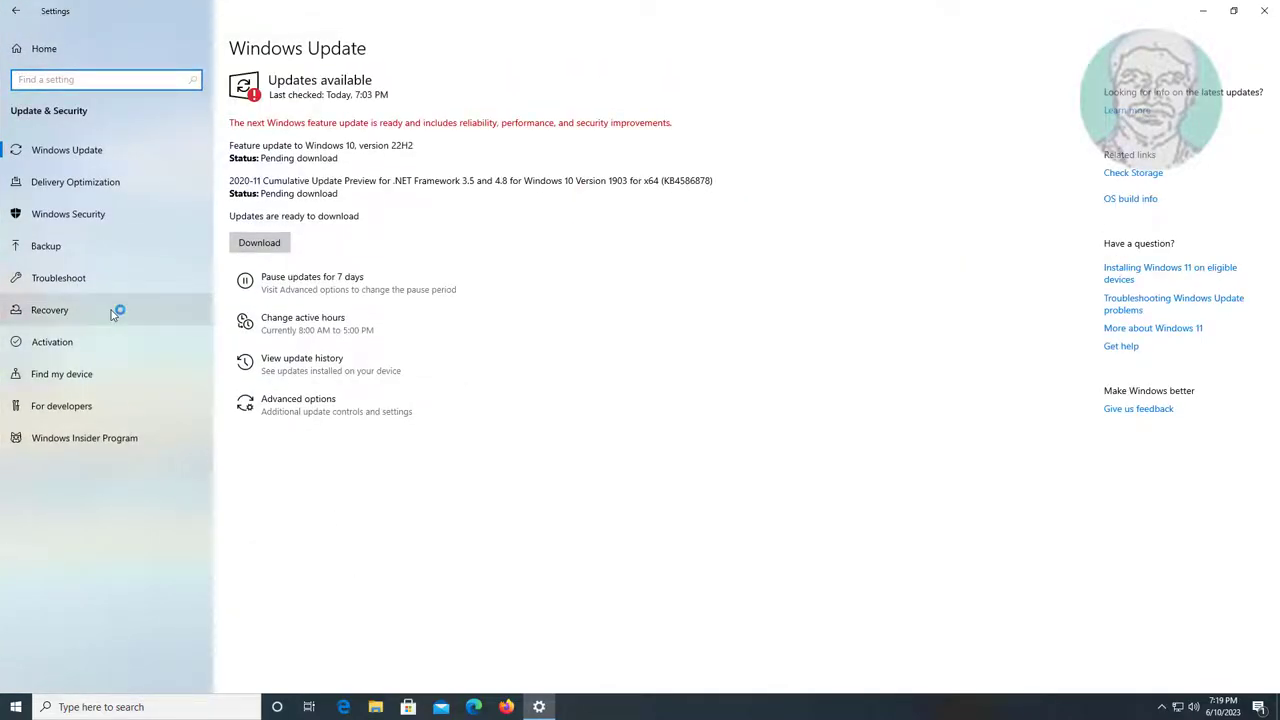
Run the Playing Audio troubleshooter, declining audio enhancements, and close it when done.
click(101, 289)
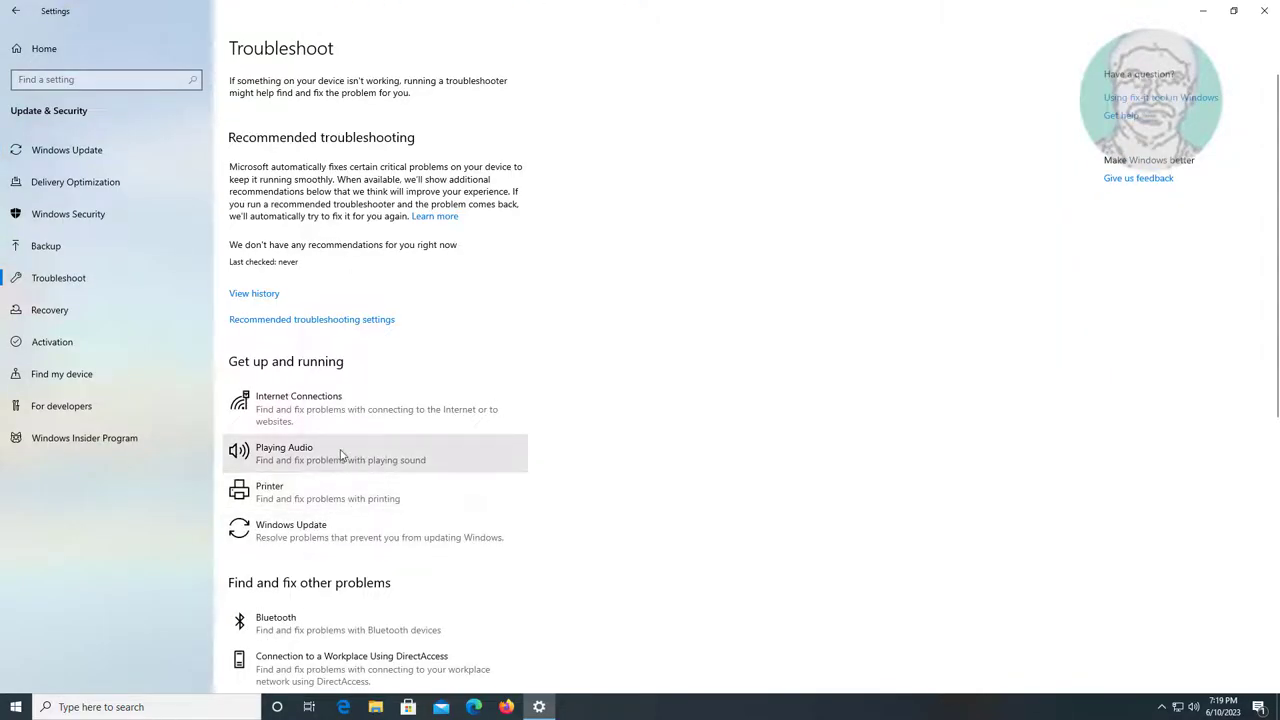
click(340, 455)
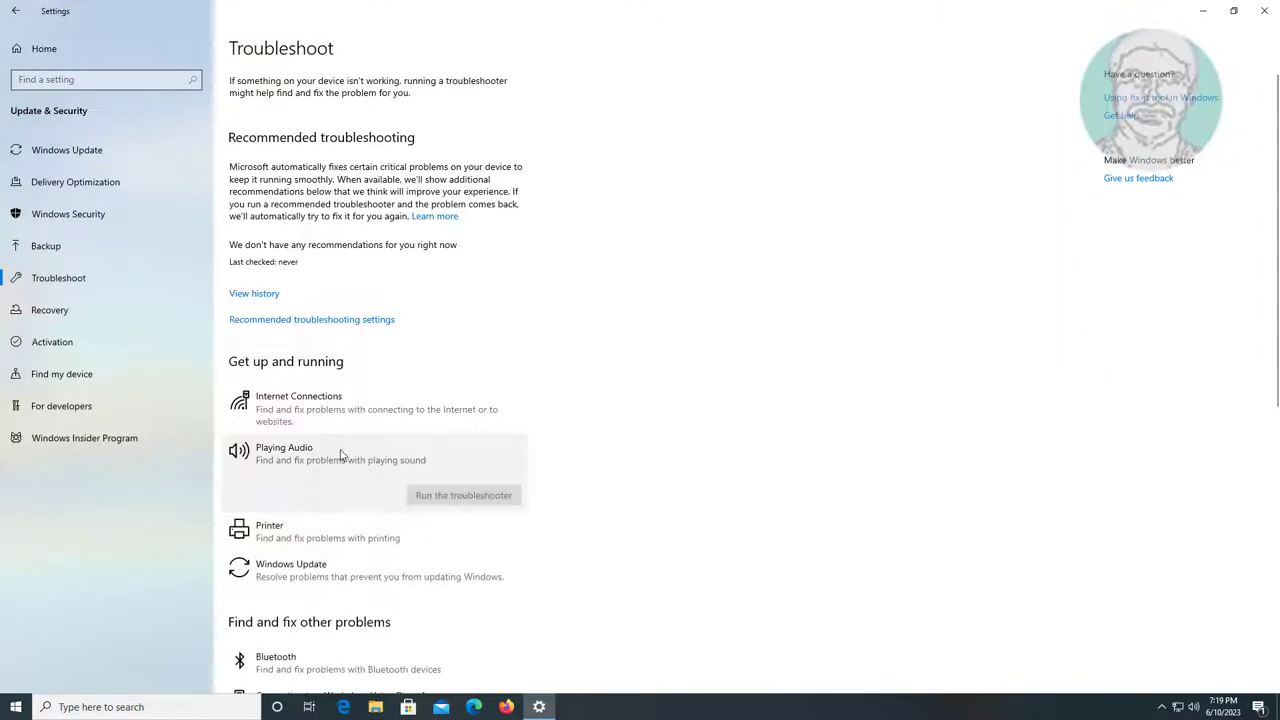
click(479, 500)
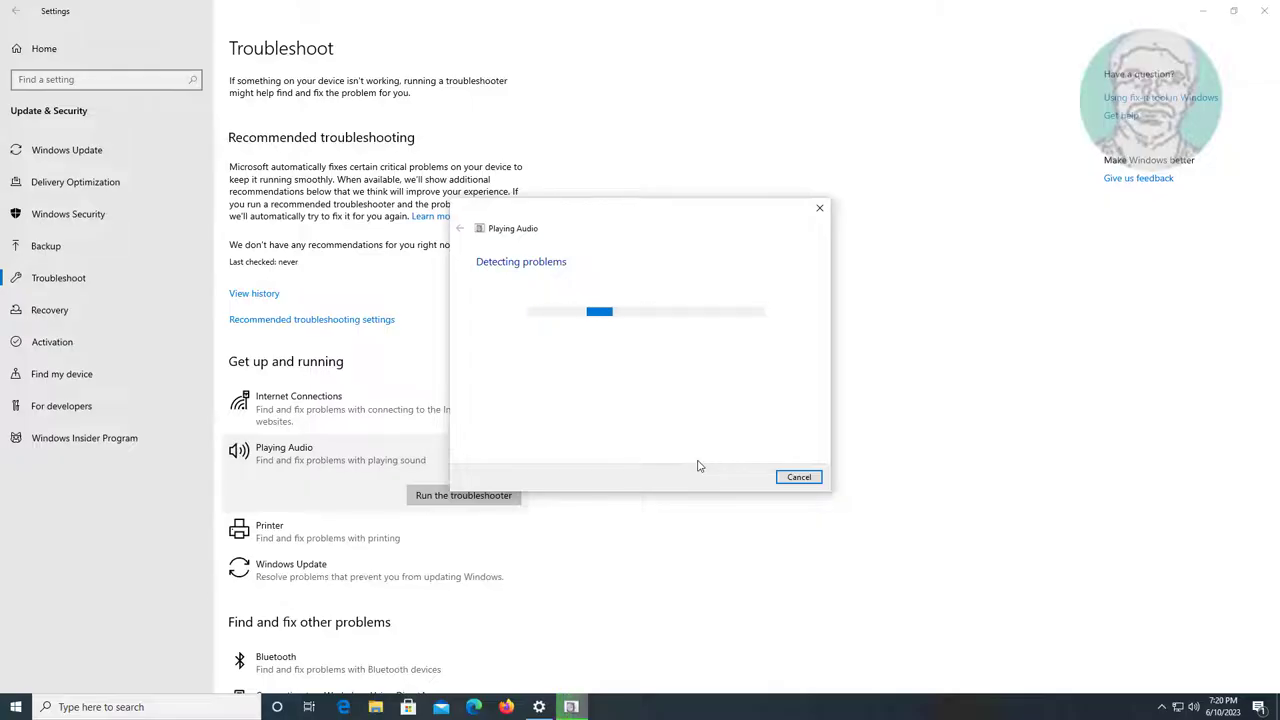
click(909, 446)
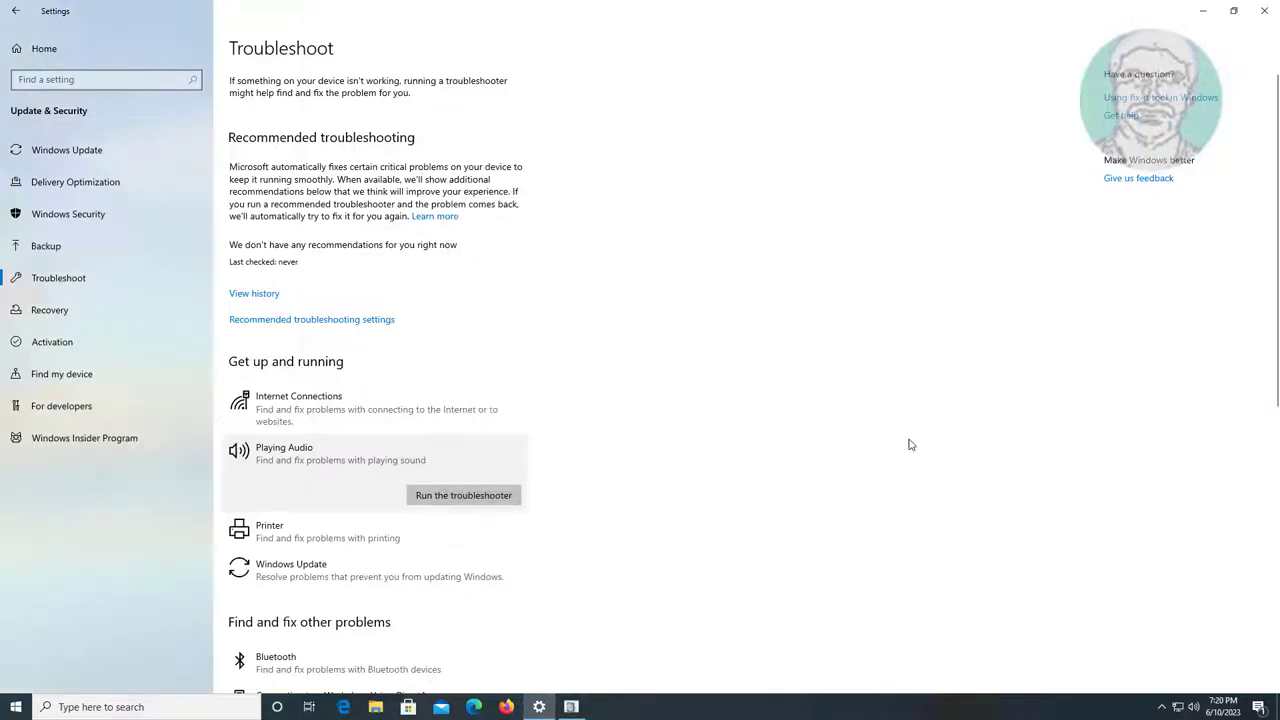
click(569, 710)
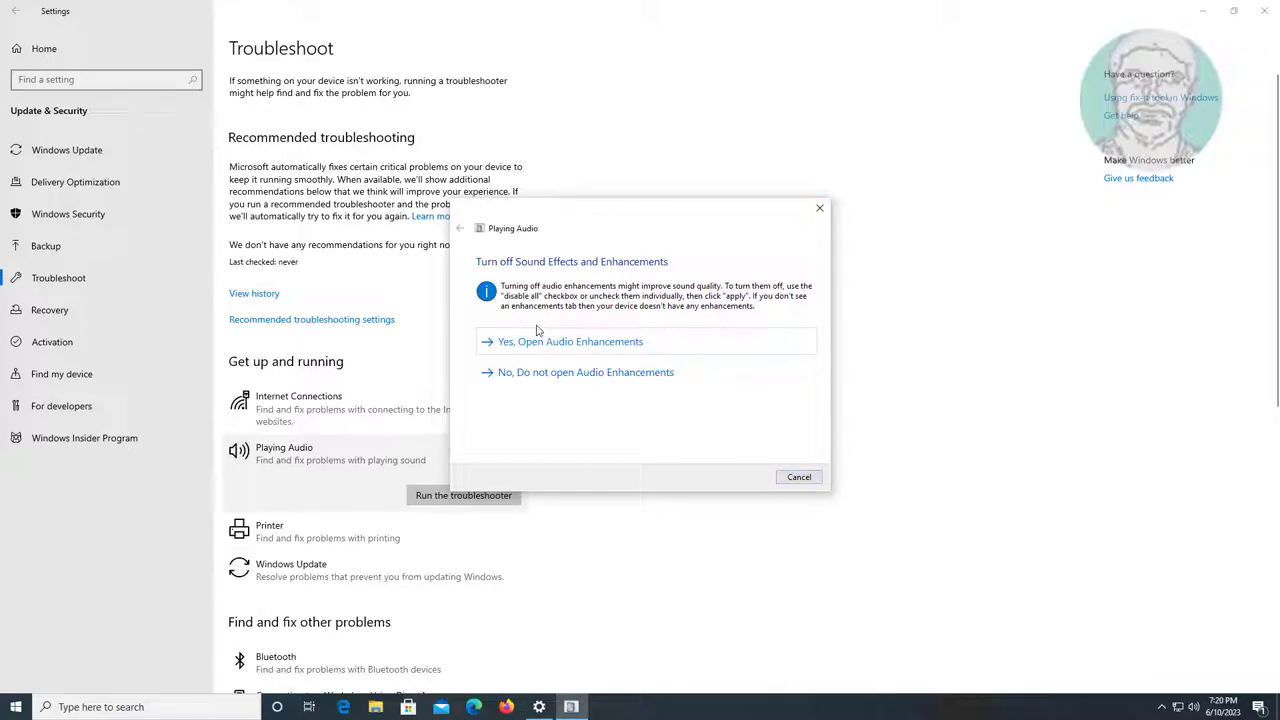
click(620, 378)
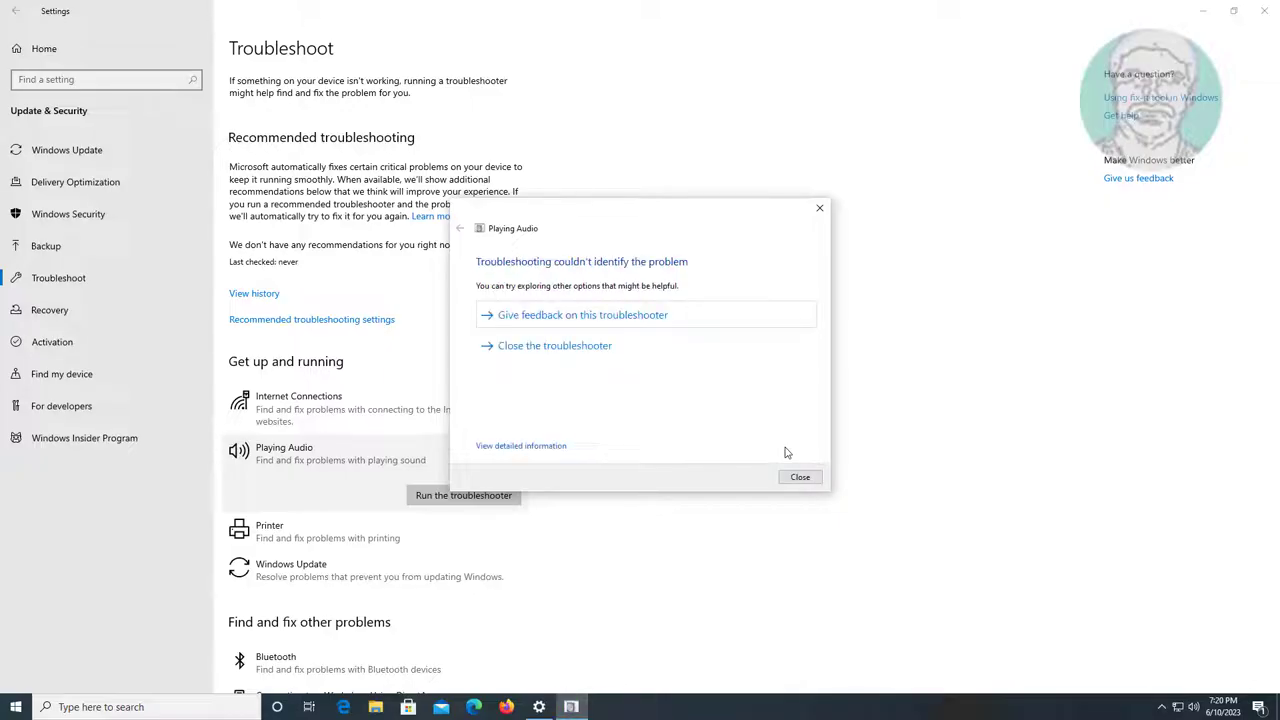
click(800, 477)
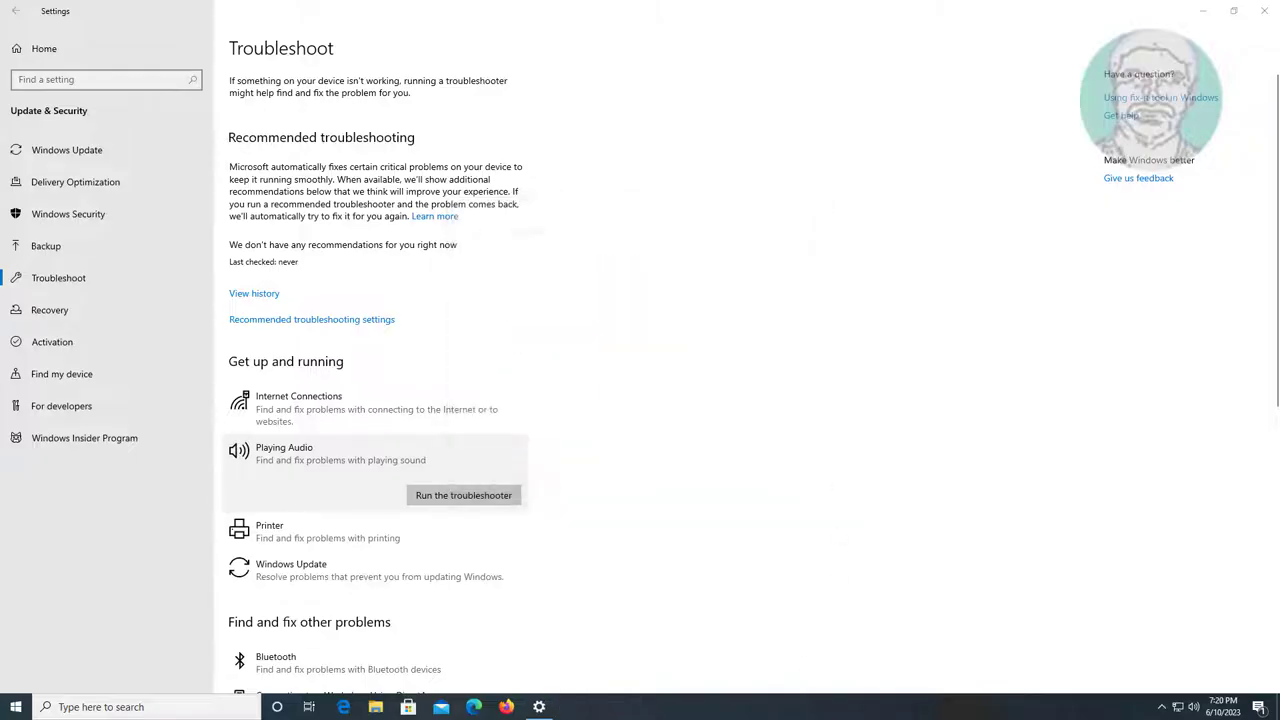
Close Settings and open the Services app via a 'services' search.
click(1264, 10)
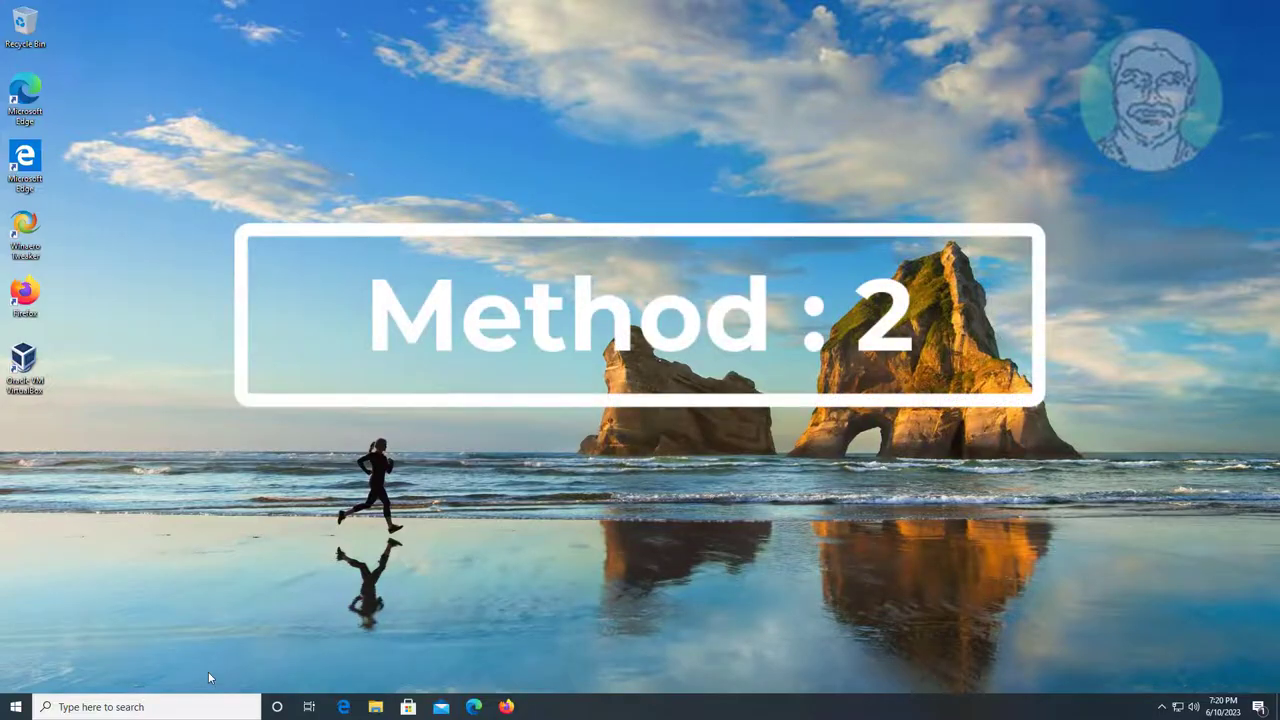
click(97, 706)
text(ser)
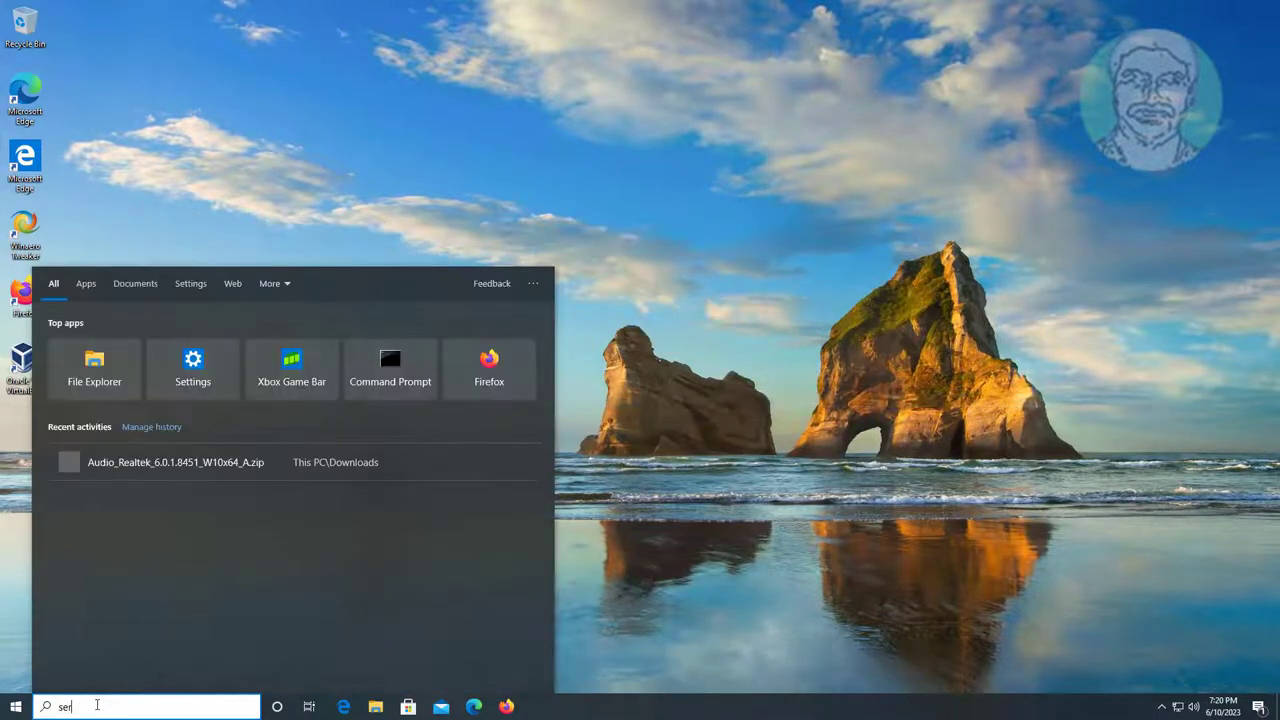
text(vices)
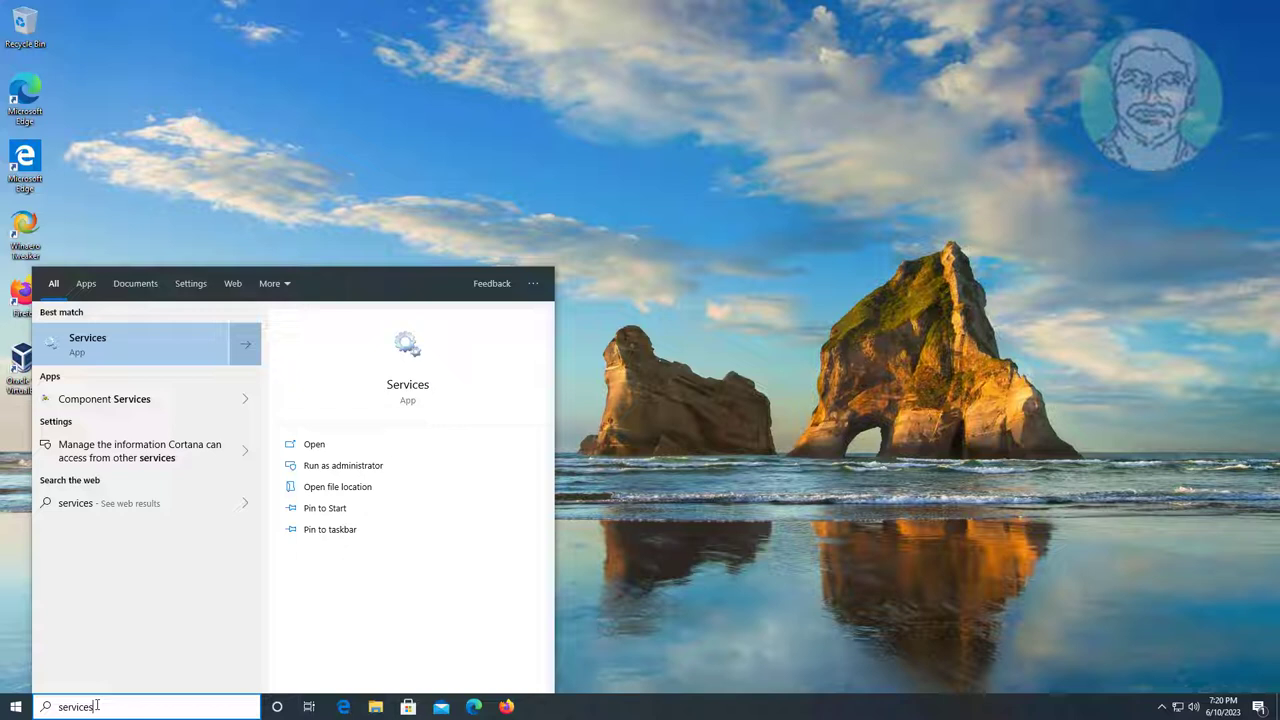
click(134, 357)
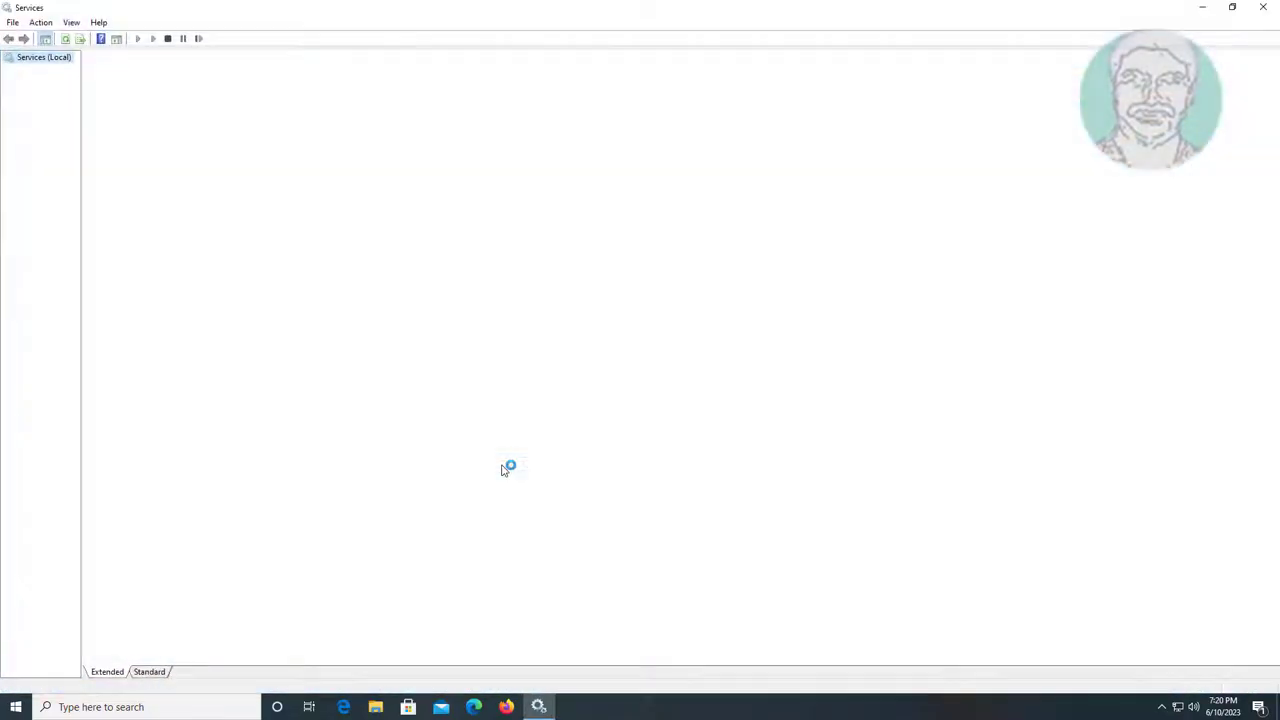
Set the Windows Audio service's startup type to Automatic and apply it.
click(280, 436)
key(w)
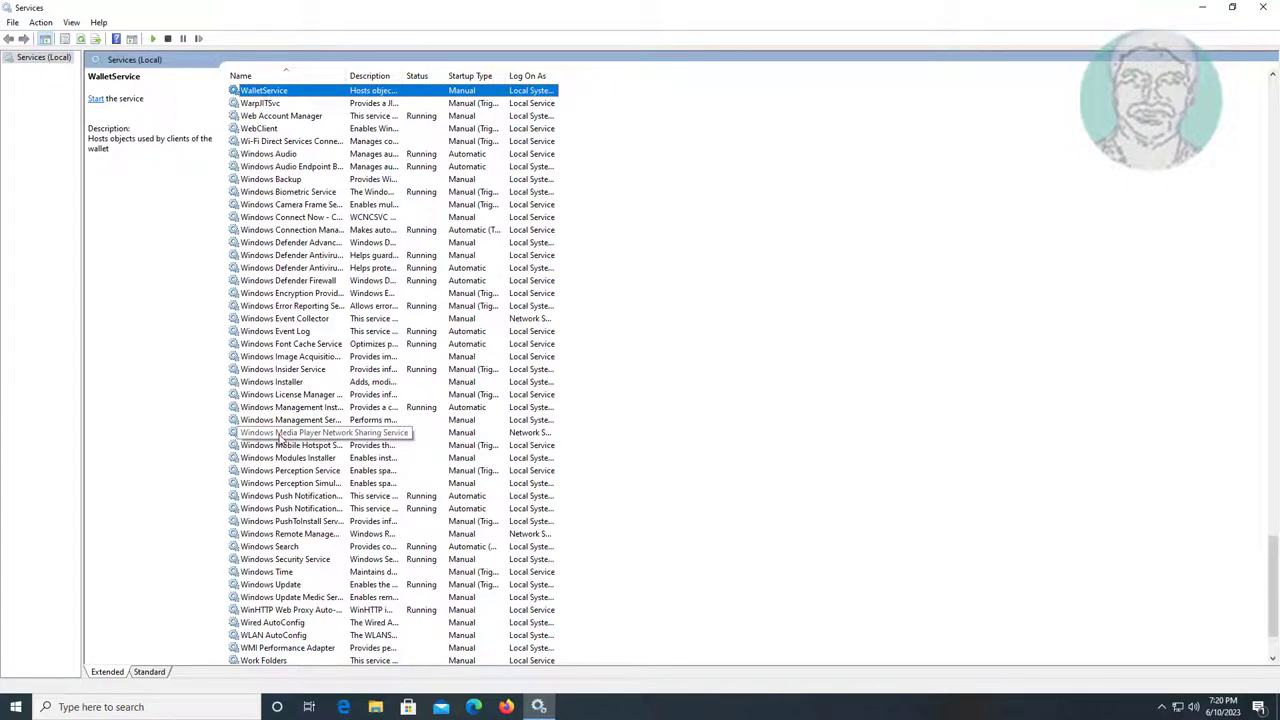
click(275, 156)
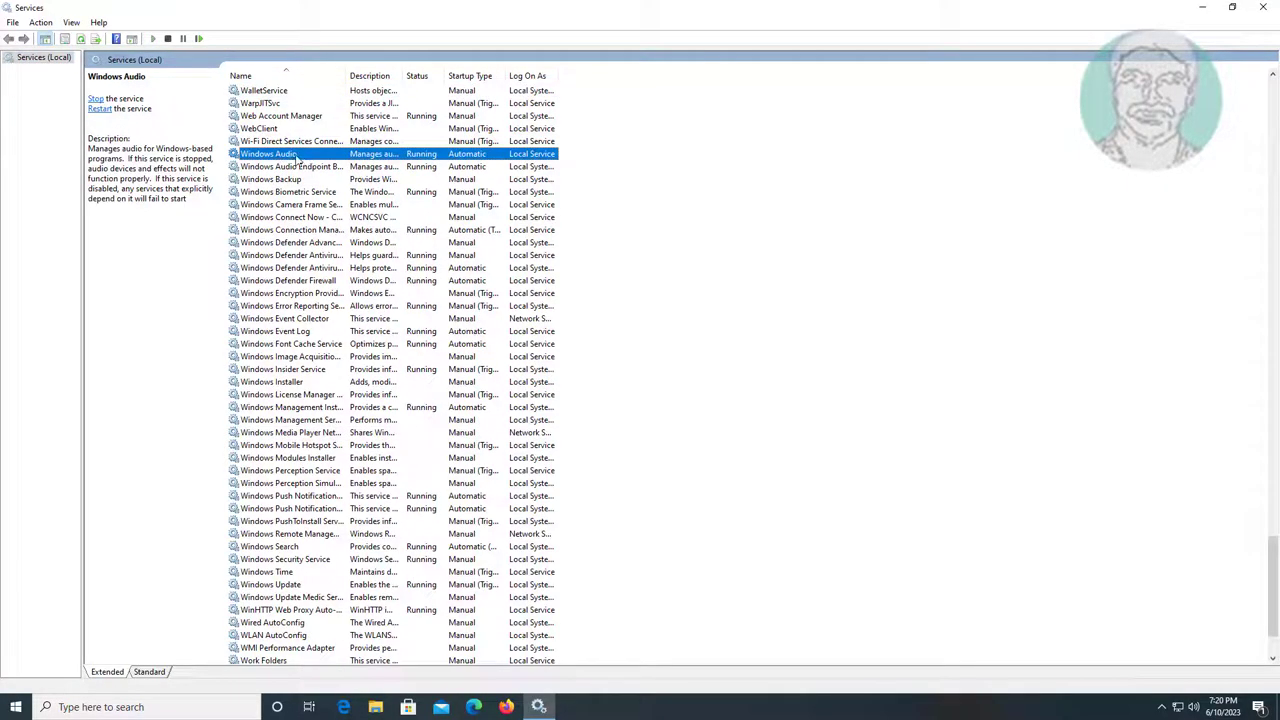
double_click(295, 156)
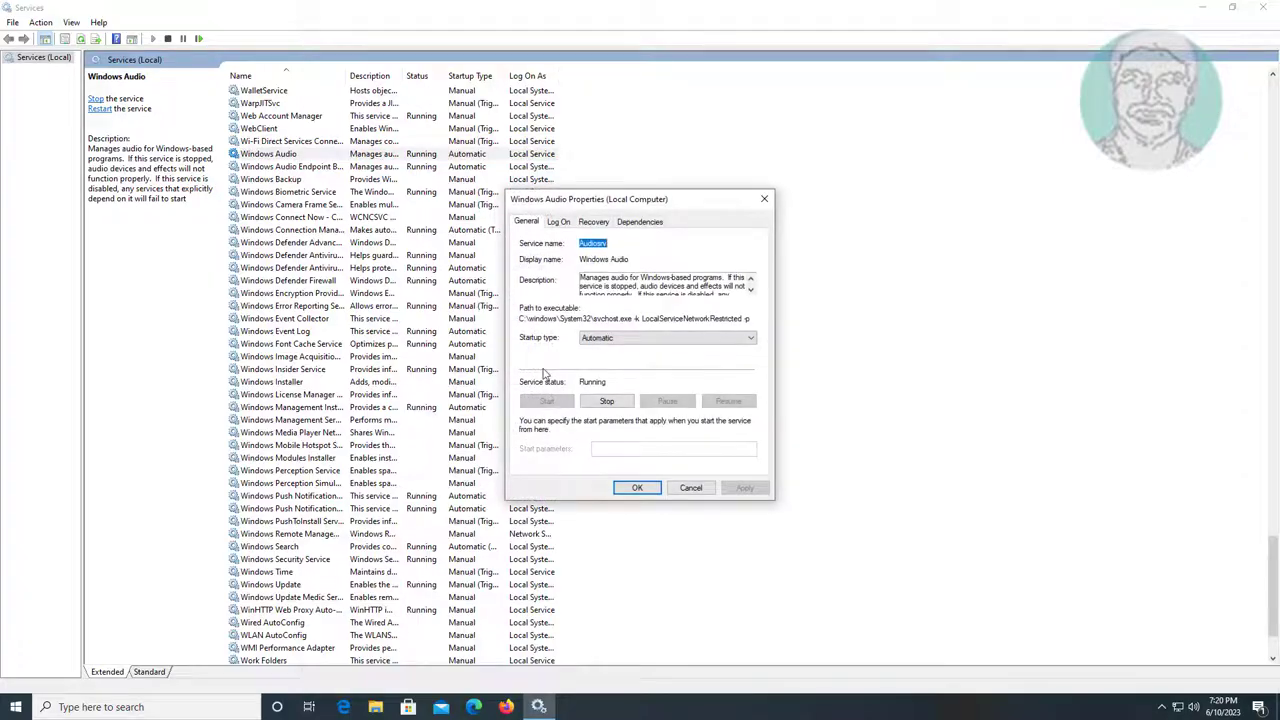
click(618, 337)
click(606, 360)
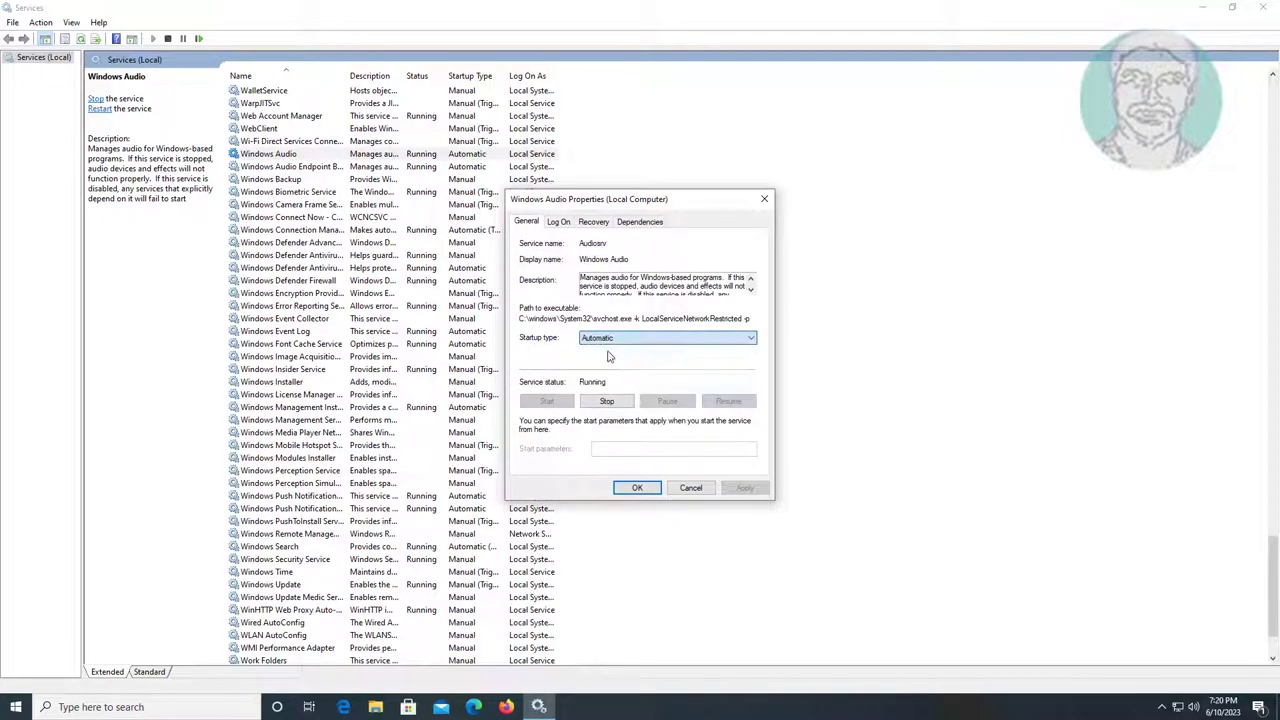
click(745, 488)
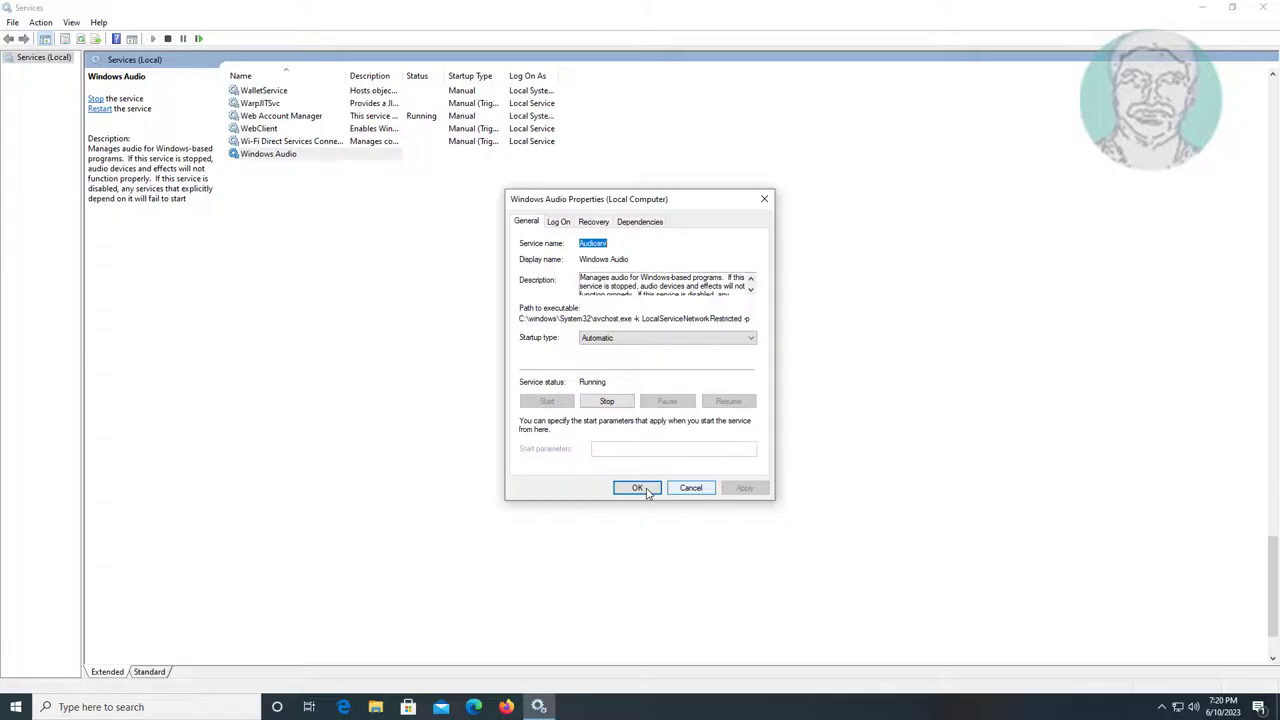
click(625, 488)
Restart the Windows Audio service.
click(308, 155)
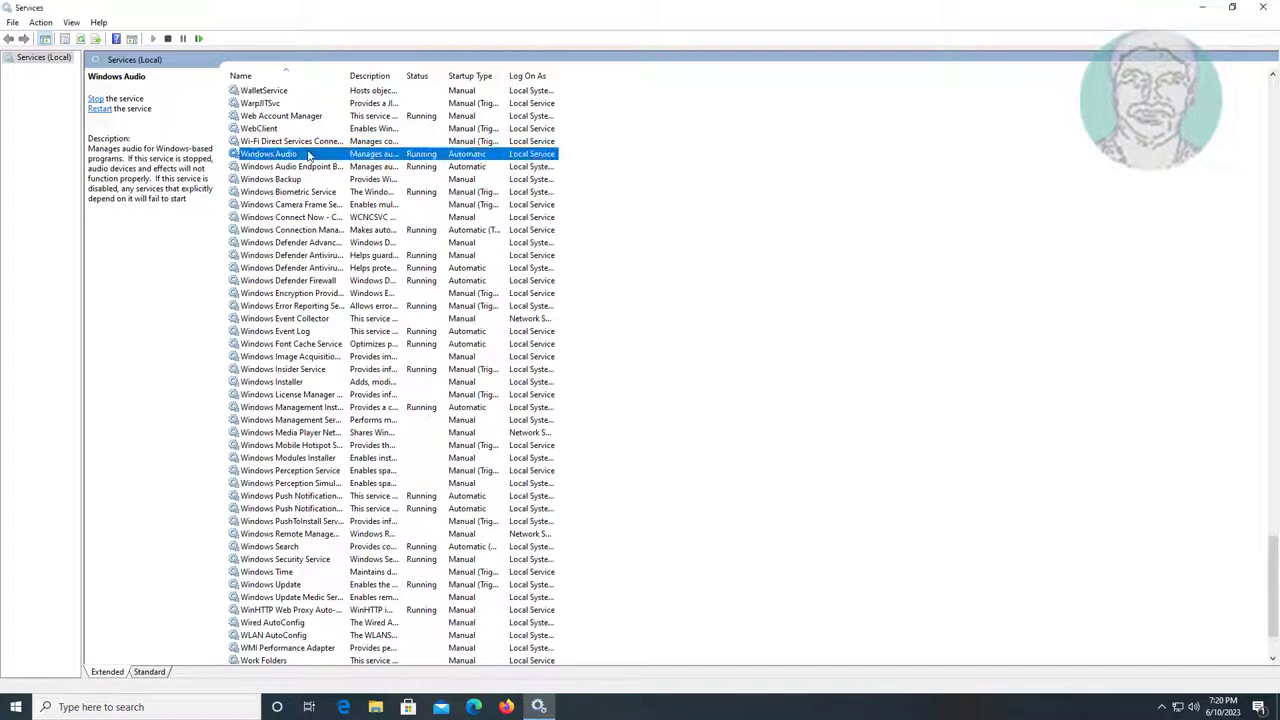
right_click(308, 155)
click(366, 221)
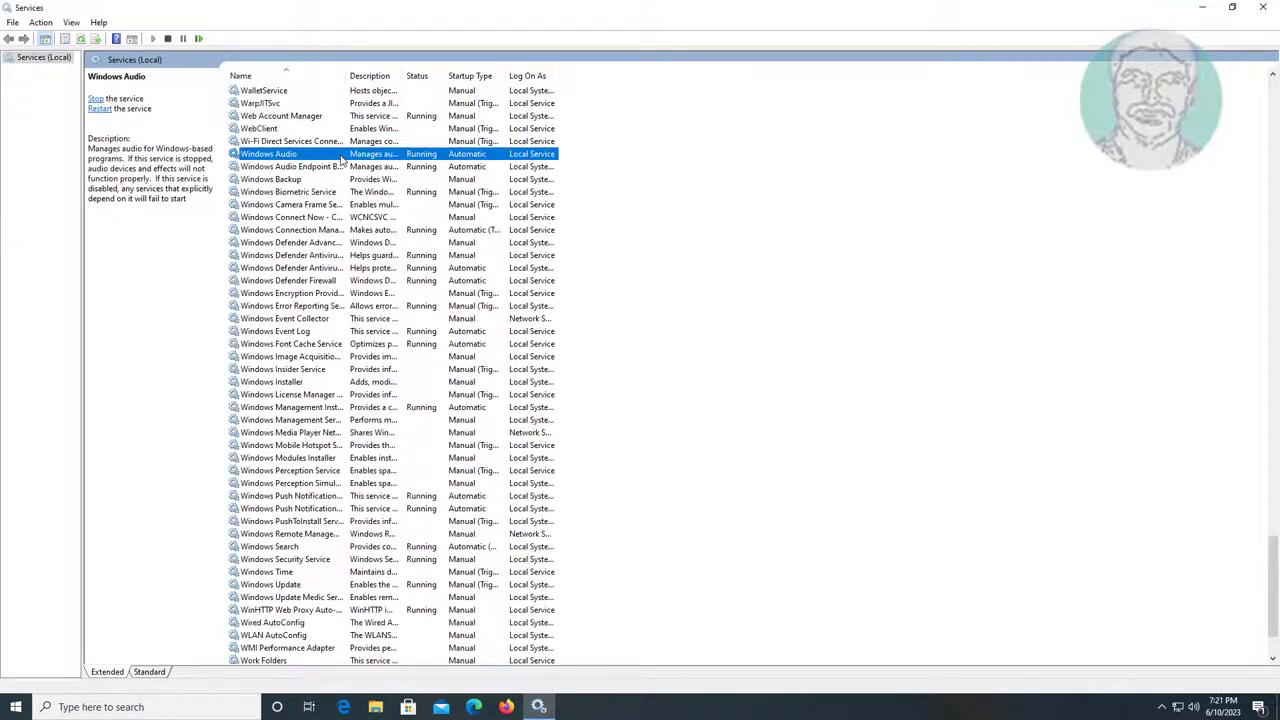
Close Services and launch Control Panel by searching 'control panel'.
click(1263, 7)
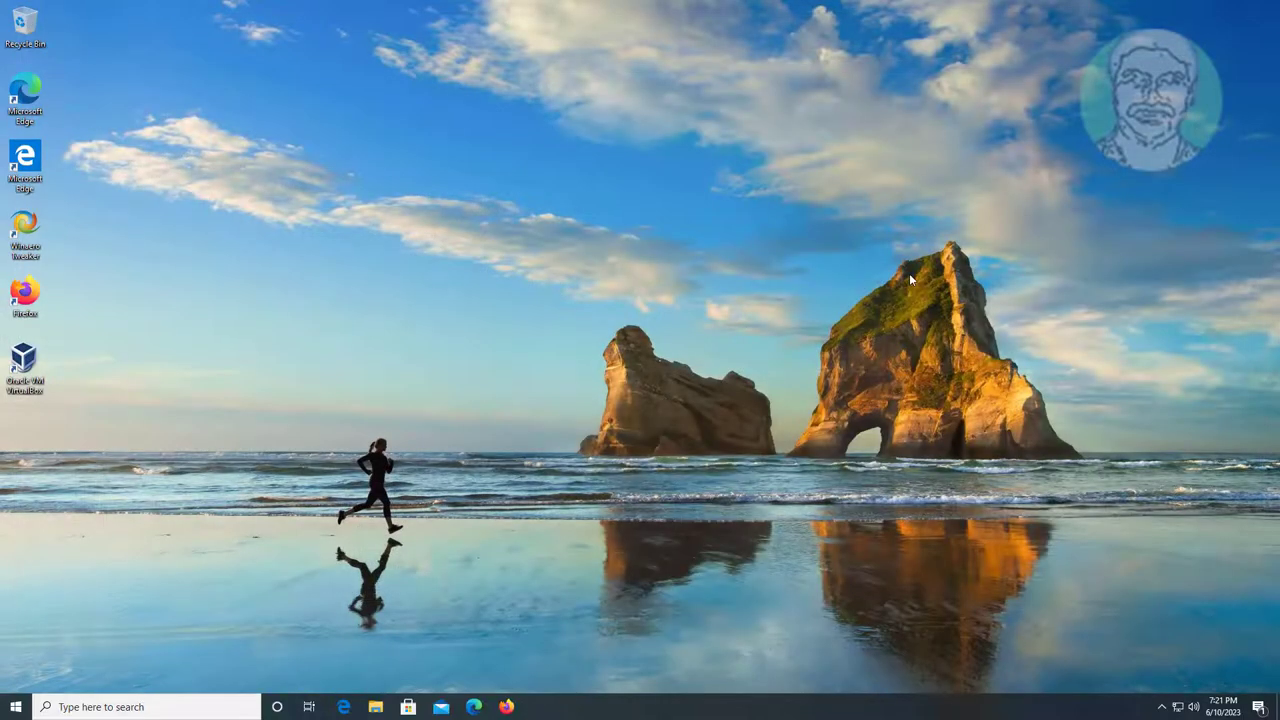
click(190, 707)
text(c)
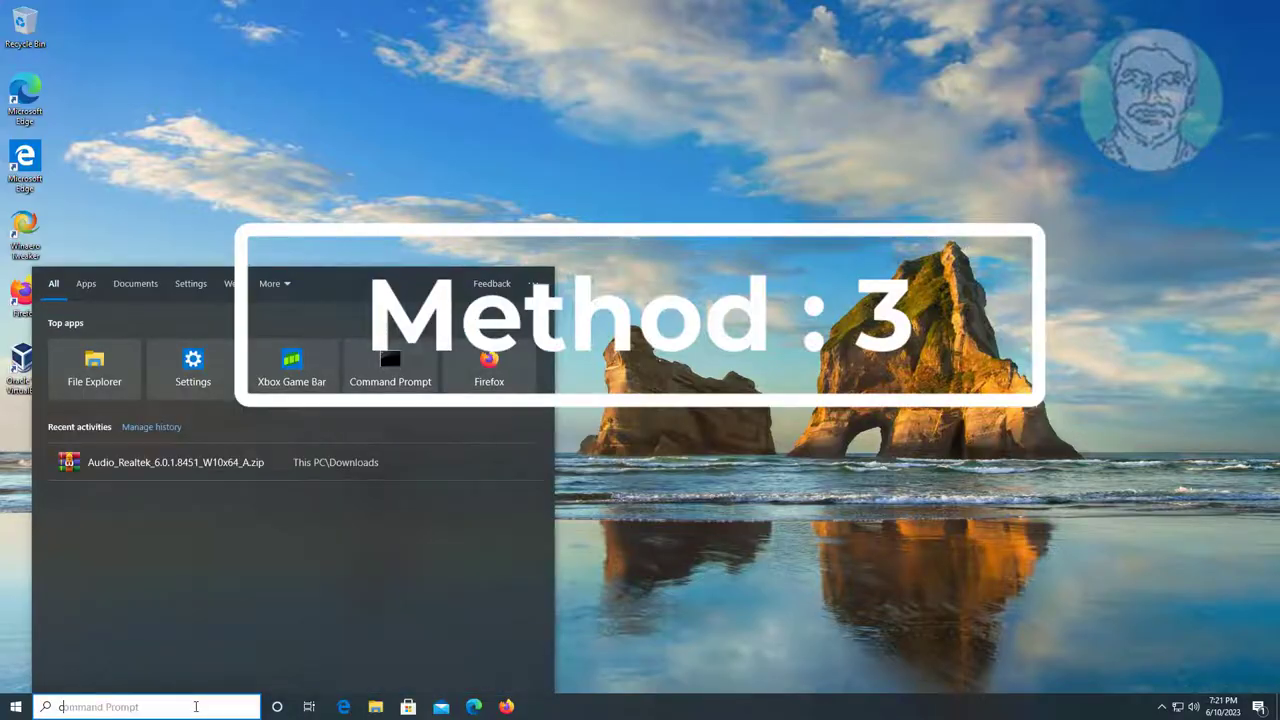
text(ontrol)
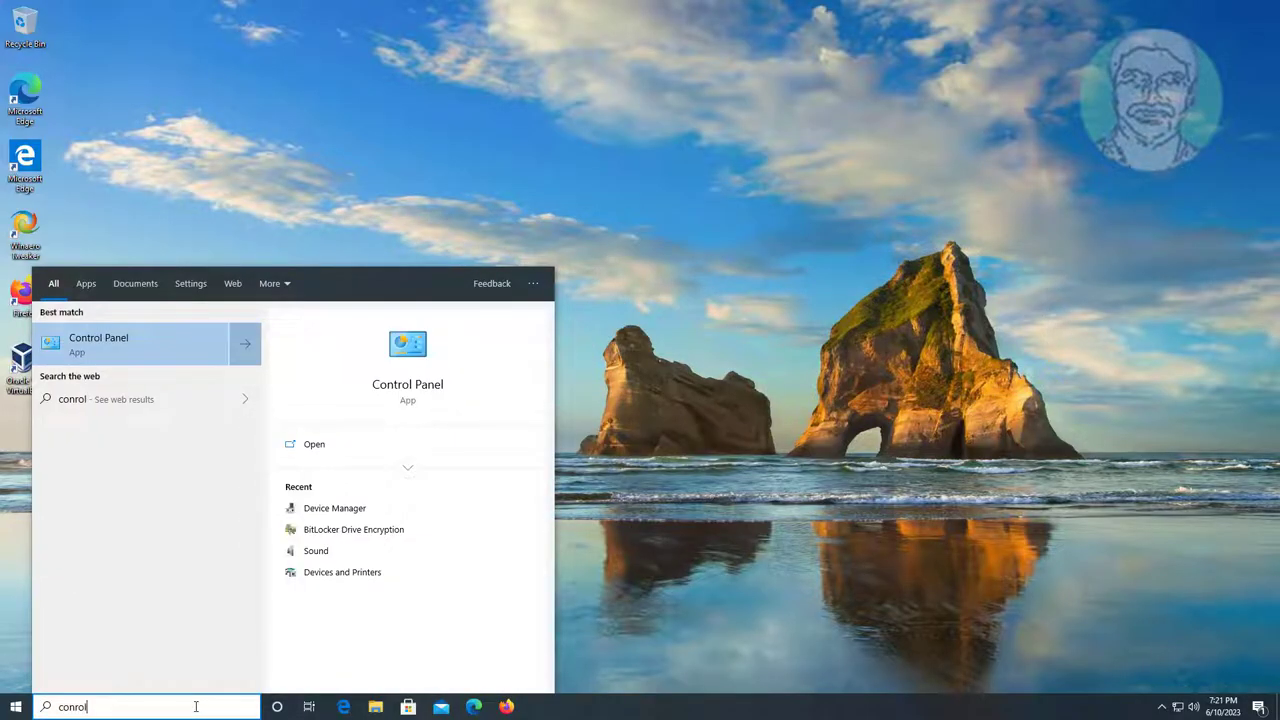
key(BackSpace)
key(BackSpace)
key(BackSpace)
key(BackSpace)
key(BackSpace)
key(BackSpace)
text(cont)
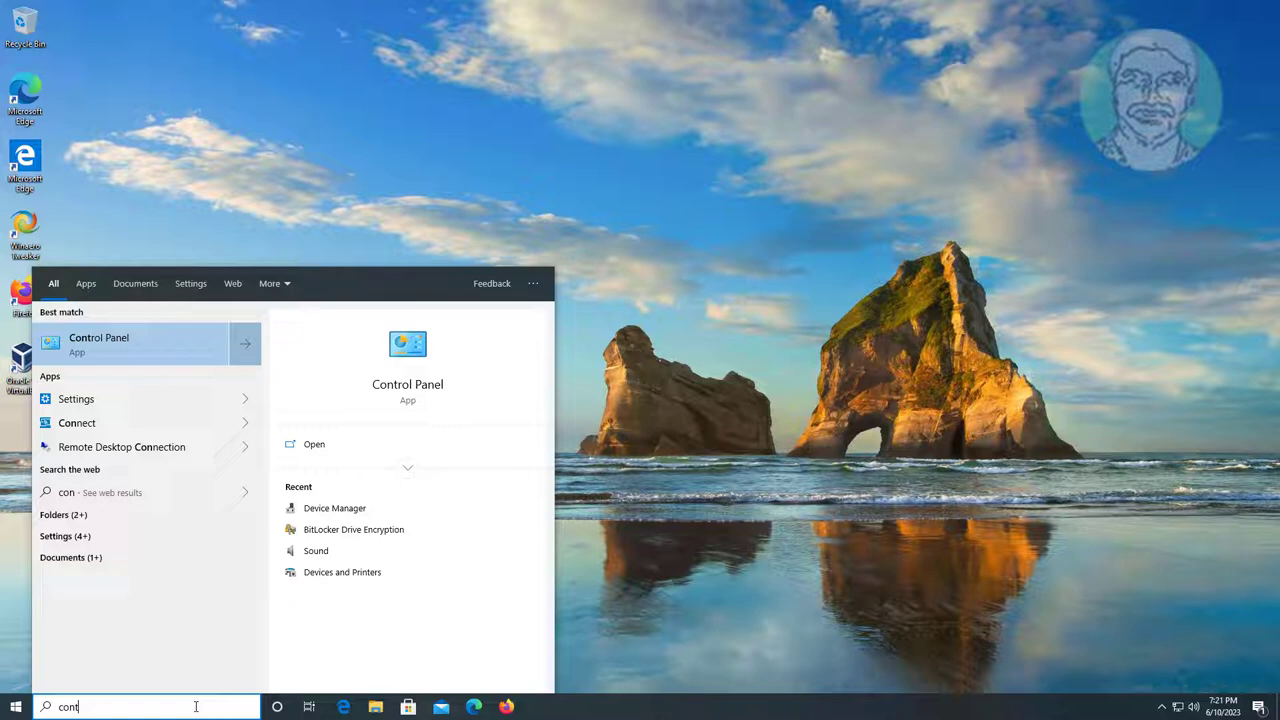
text(rol panel)
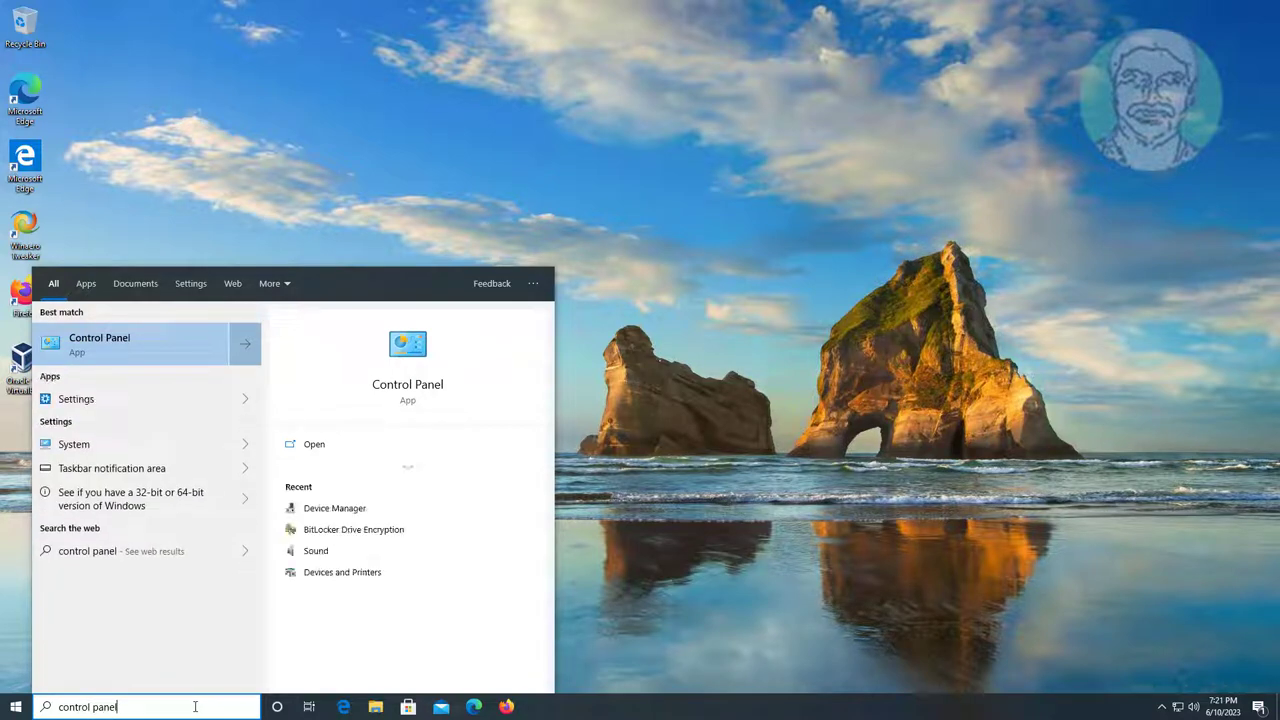
click(105, 346)
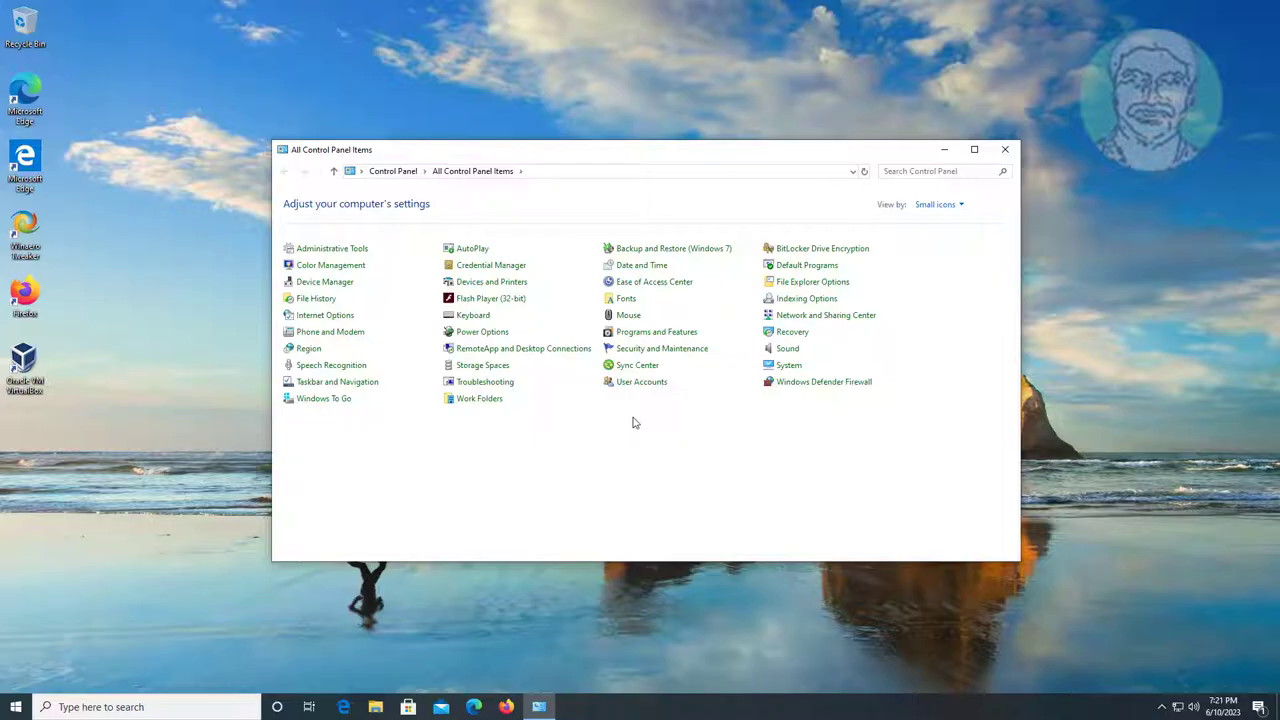
Open Sound from Control Panel and select the Speakers (High Definition Audio Device) playback device.
key(s)
click(782, 350)
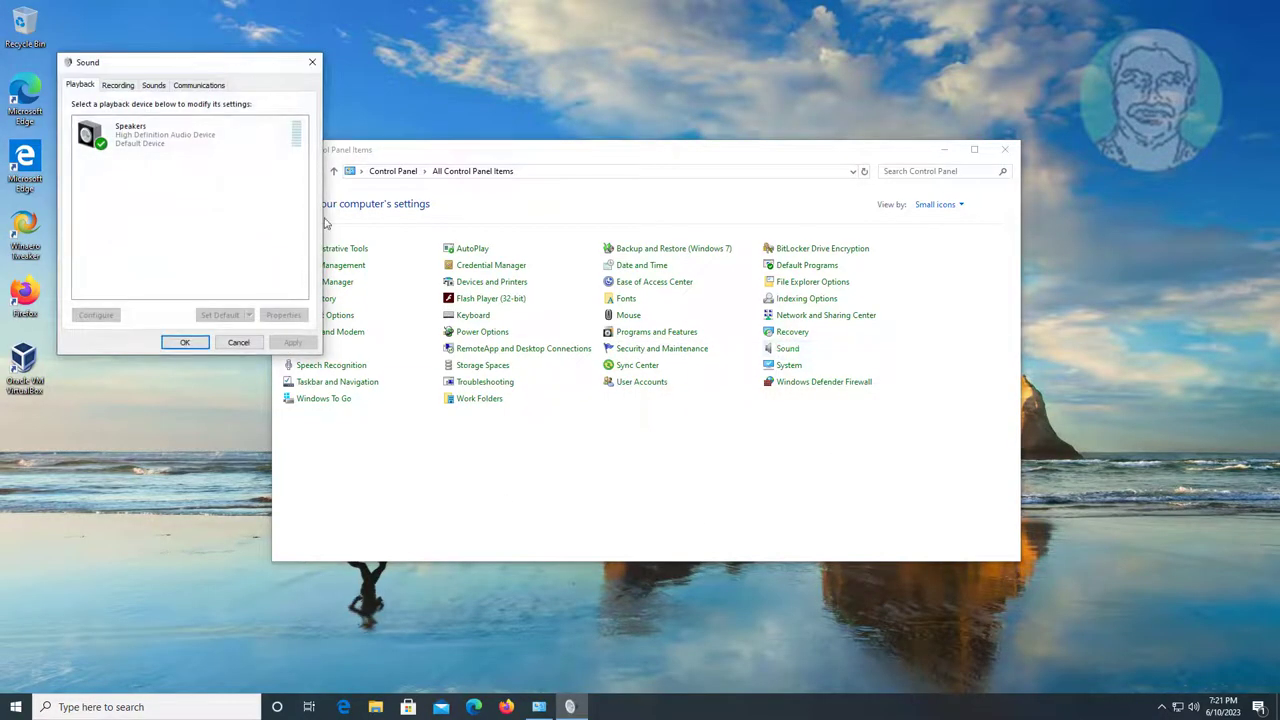
drag(126, 62, 296, 115)
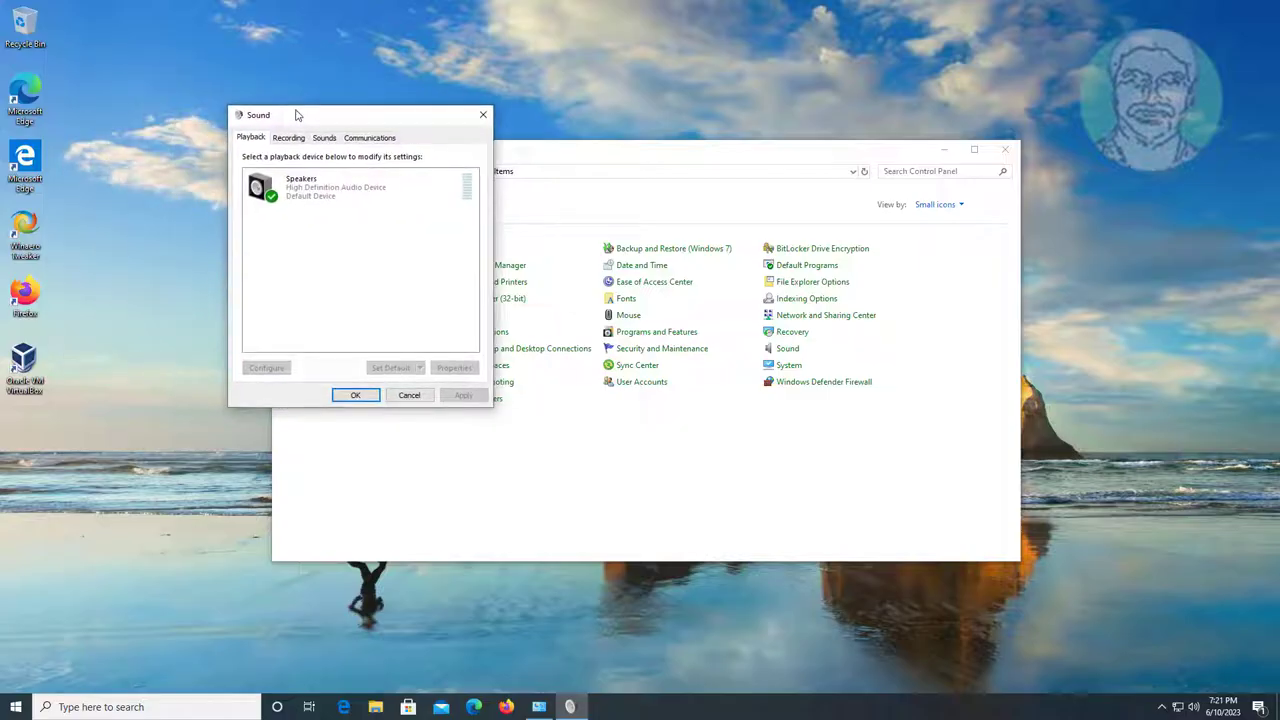
right_click(352, 236)
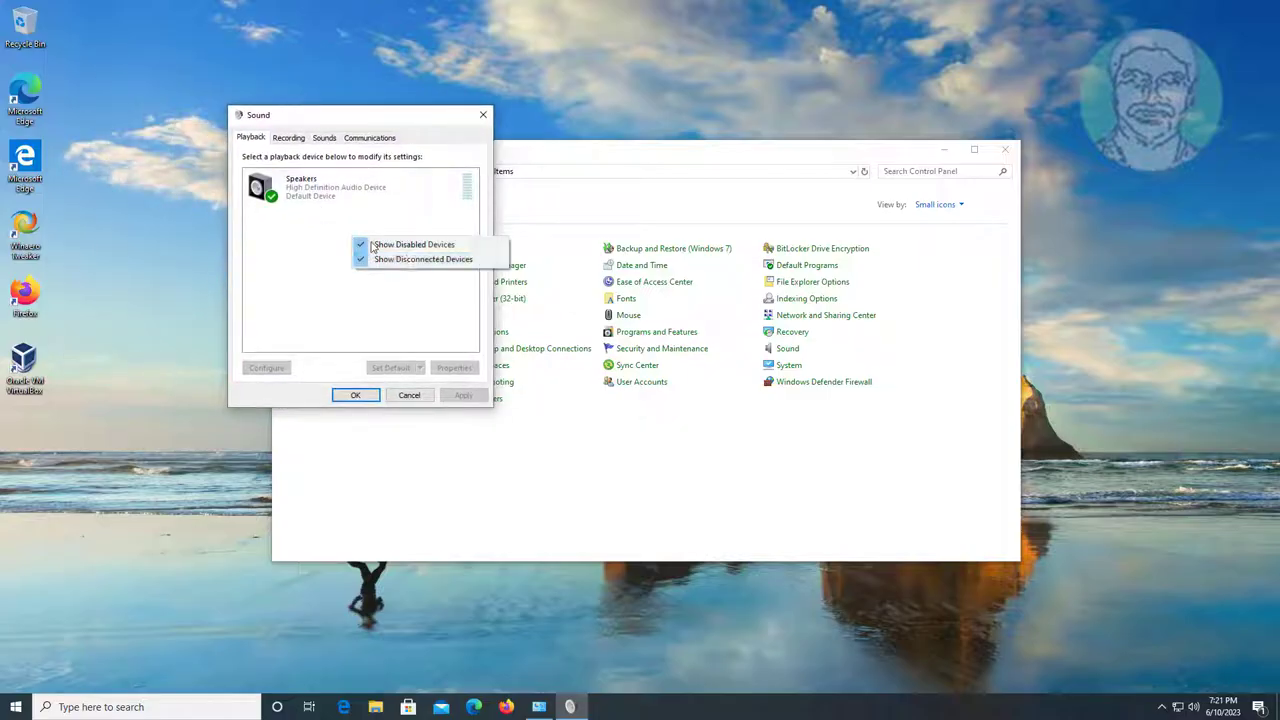
click(388, 328)
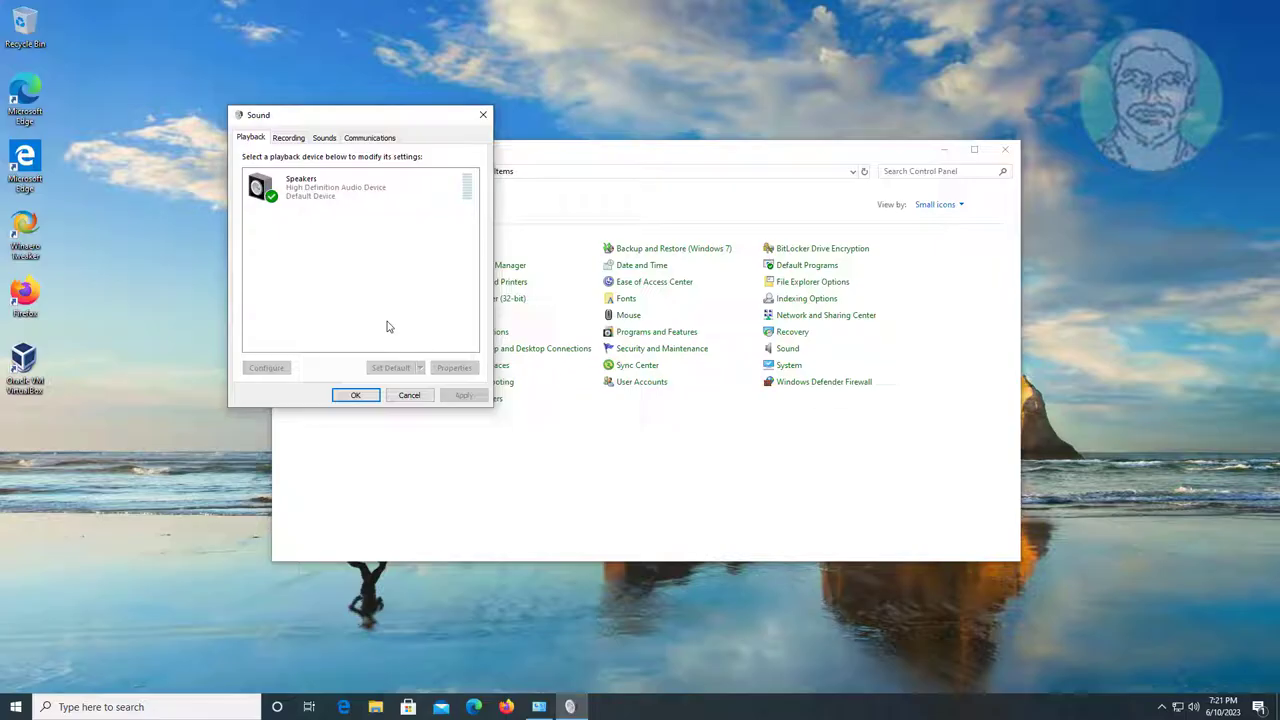
click(327, 197)
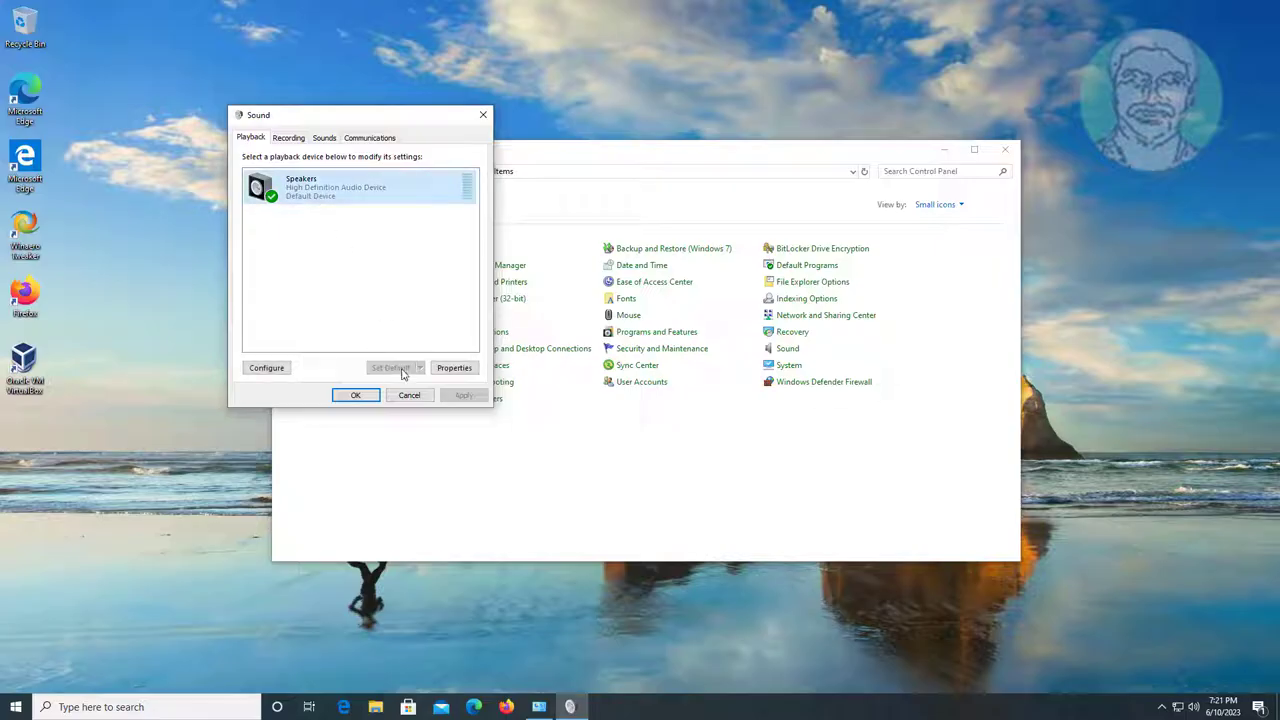
In Speakers Properties, disable all audio enhancements.
click(452, 367)
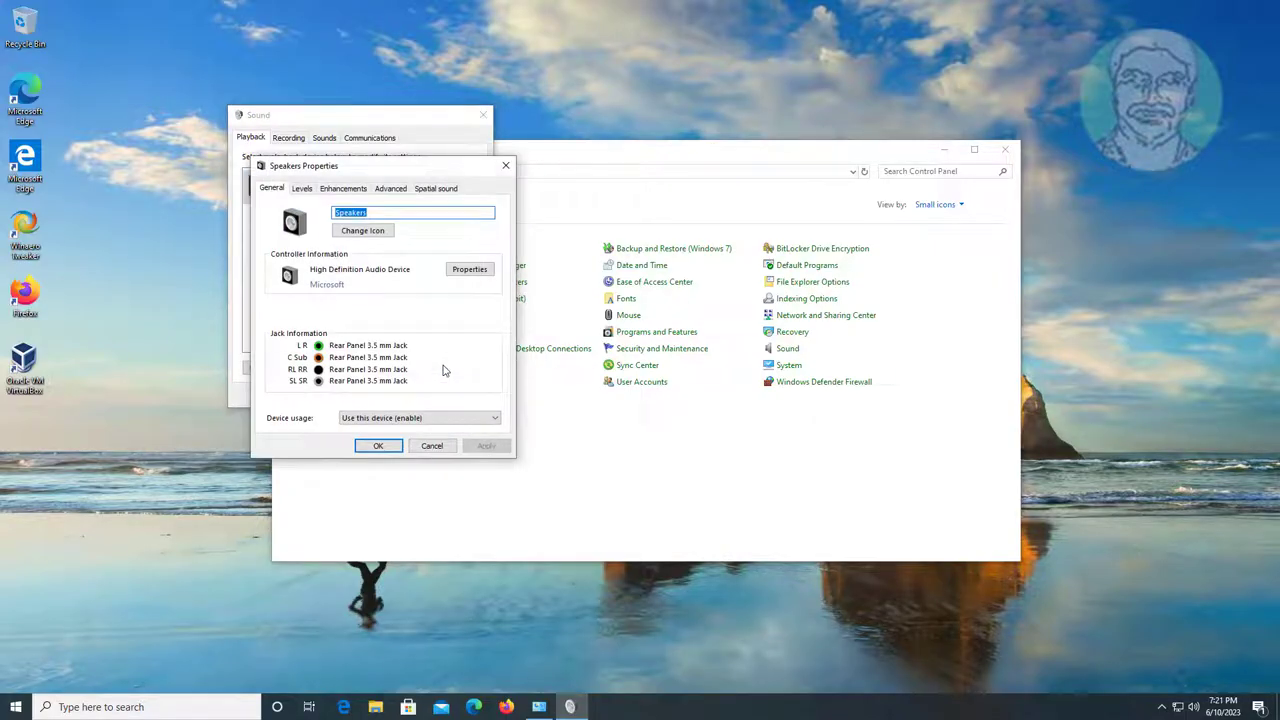
click(335, 192)
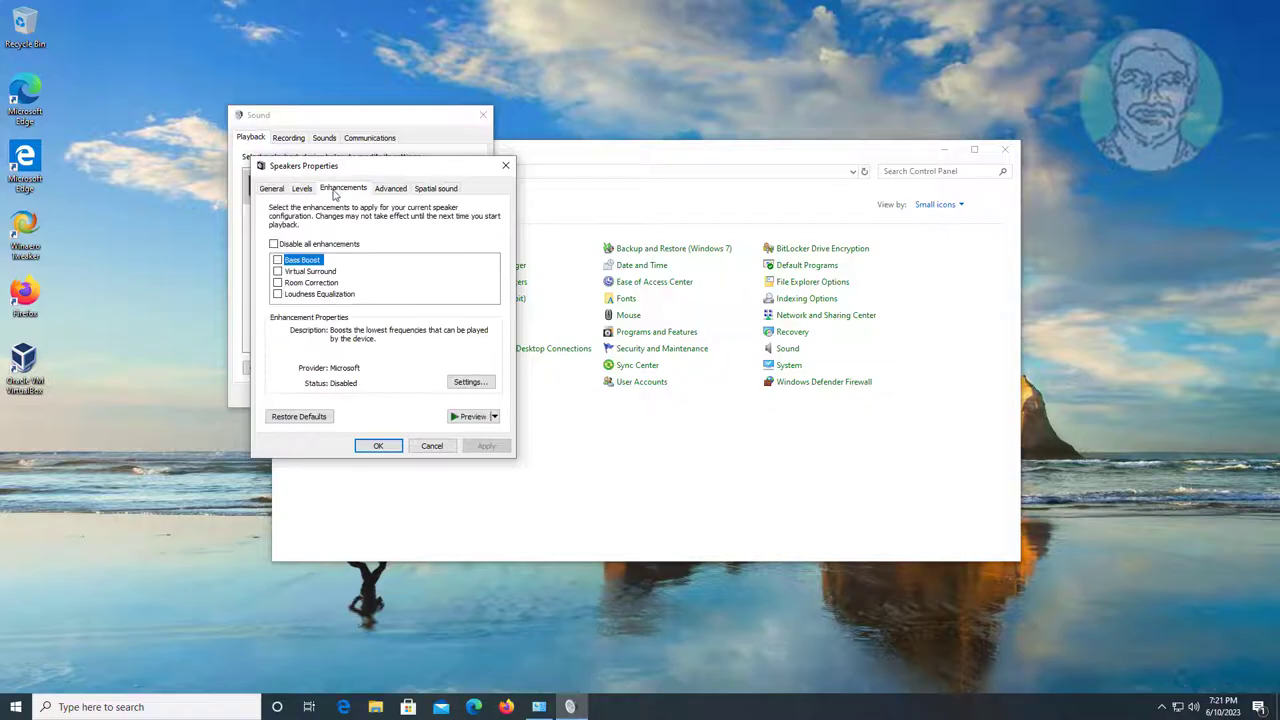
click(275, 245)
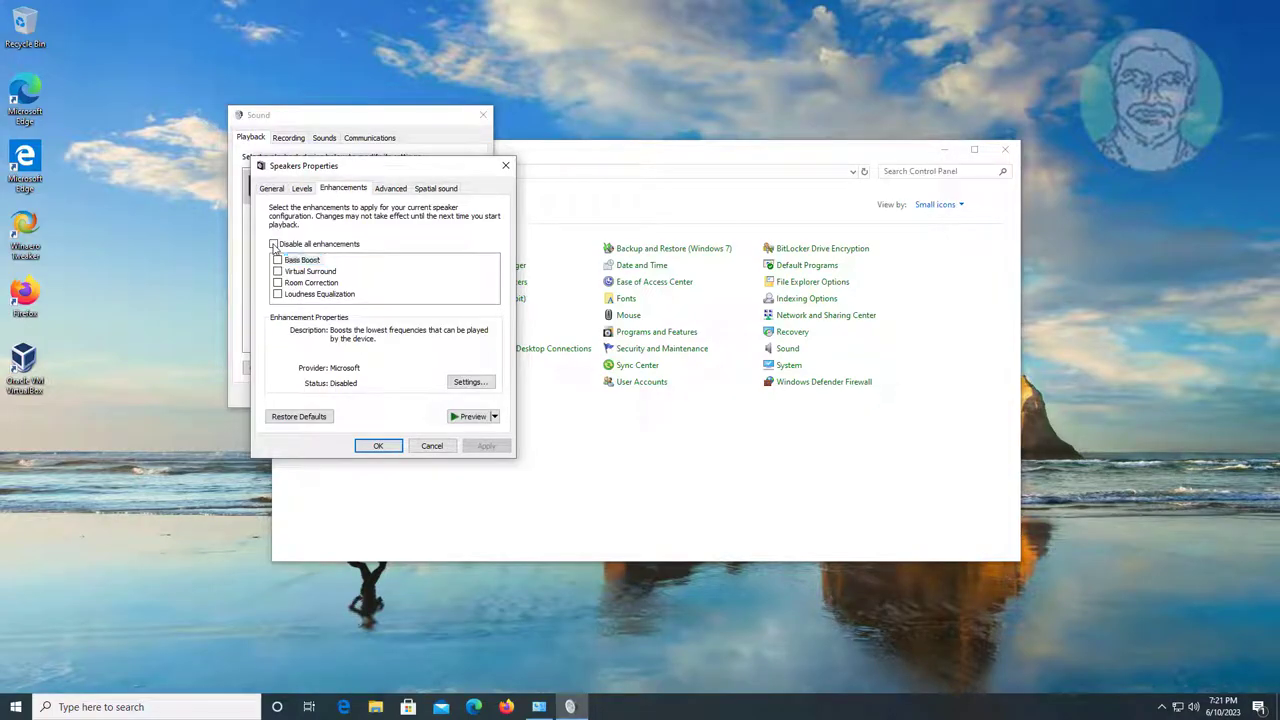
Set the default format to 16 bit, 96000 Hz (Studio Quality) and disable exclusive control.
click(399, 192)
click(401, 251)
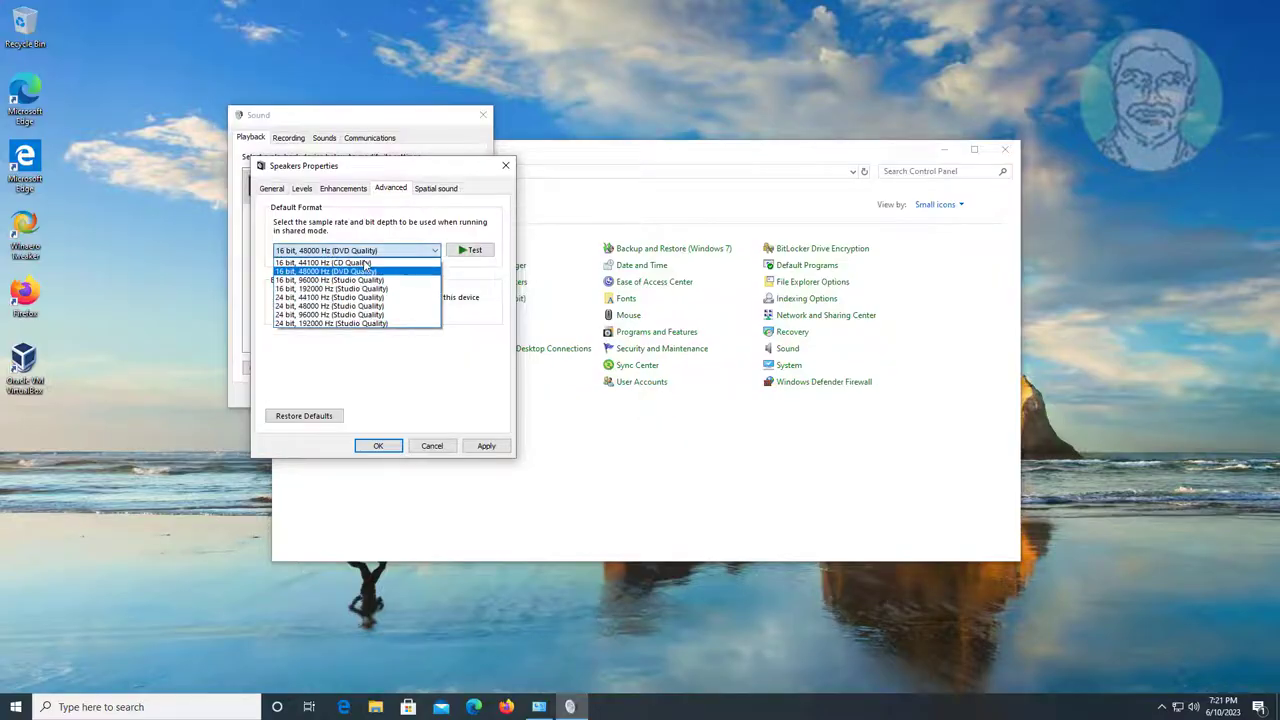
click(366, 271)
click(470, 250)
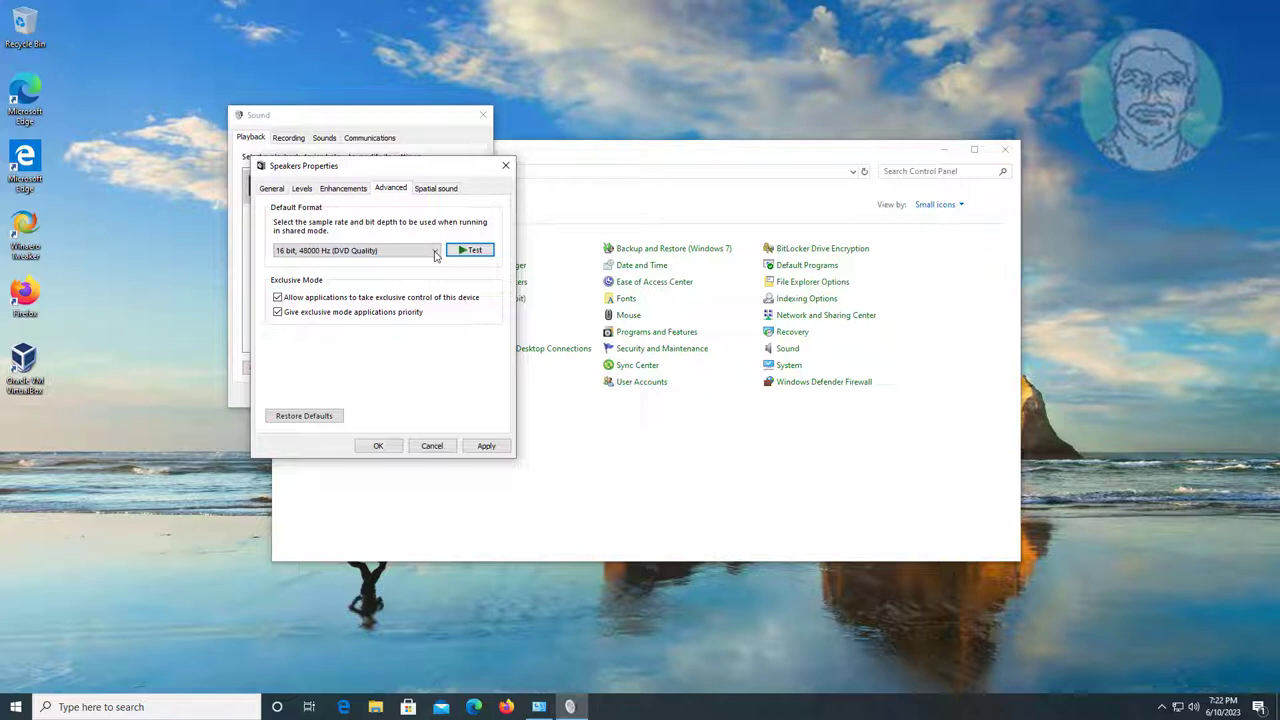
click(437, 251)
click(369, 288)
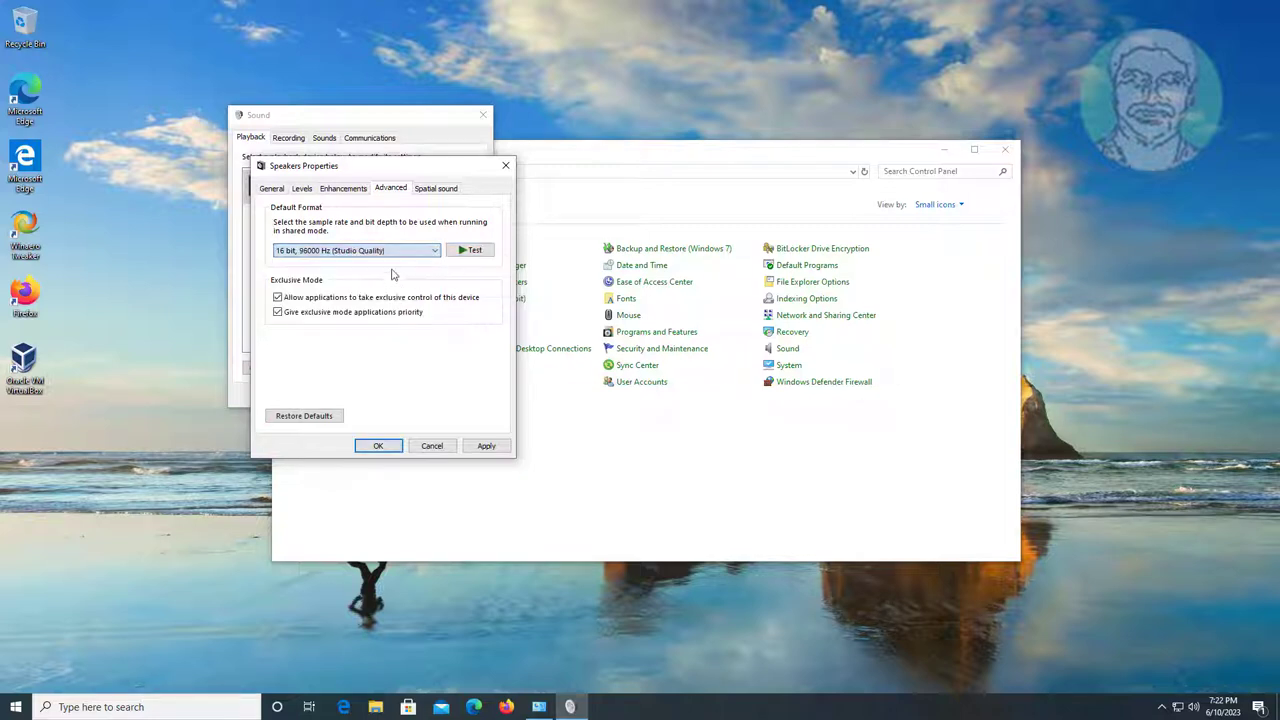
click(466, 254)
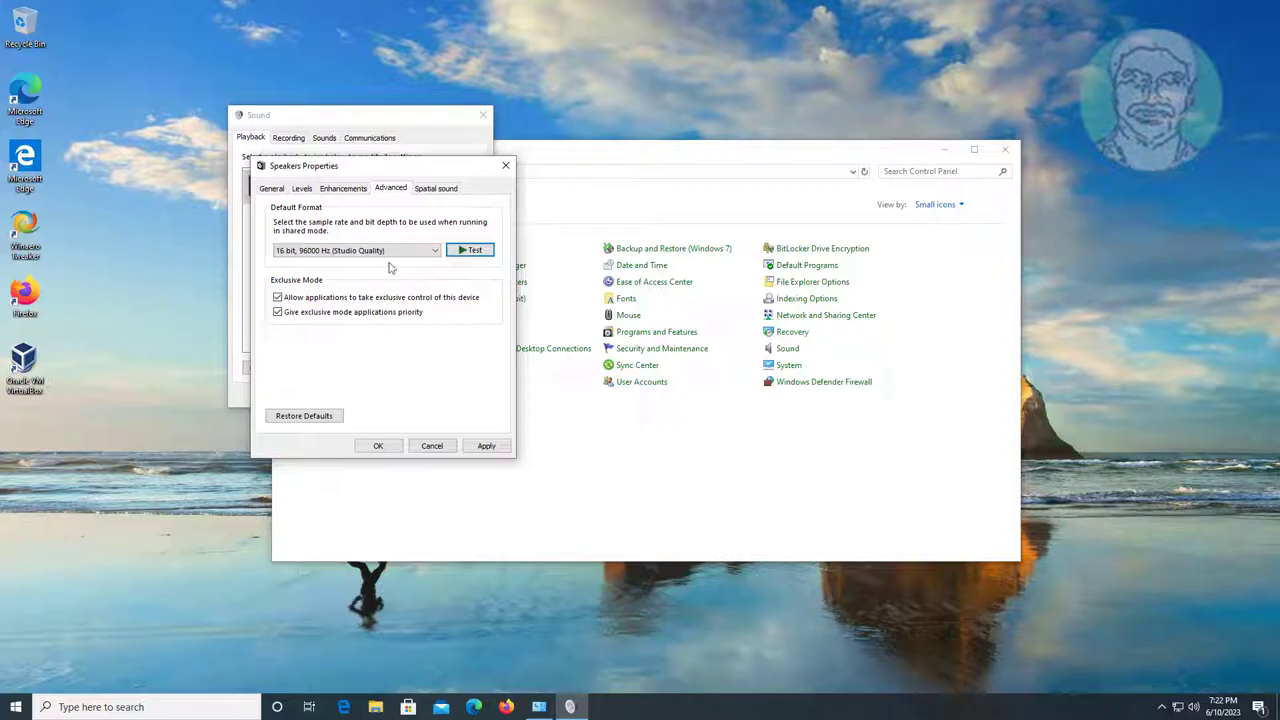
click(278, 298)
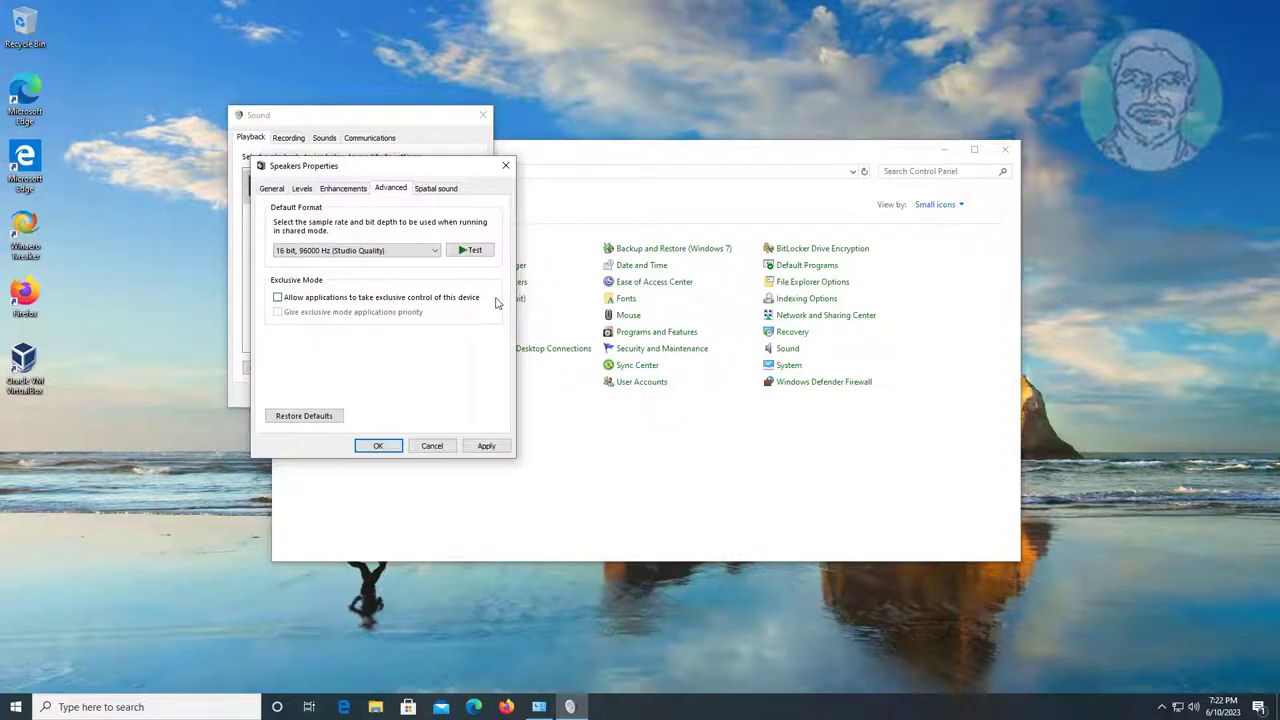
Keep spatial sound Off, save the speaker settings, and close Sound and Control Panel.
click(440, 189)
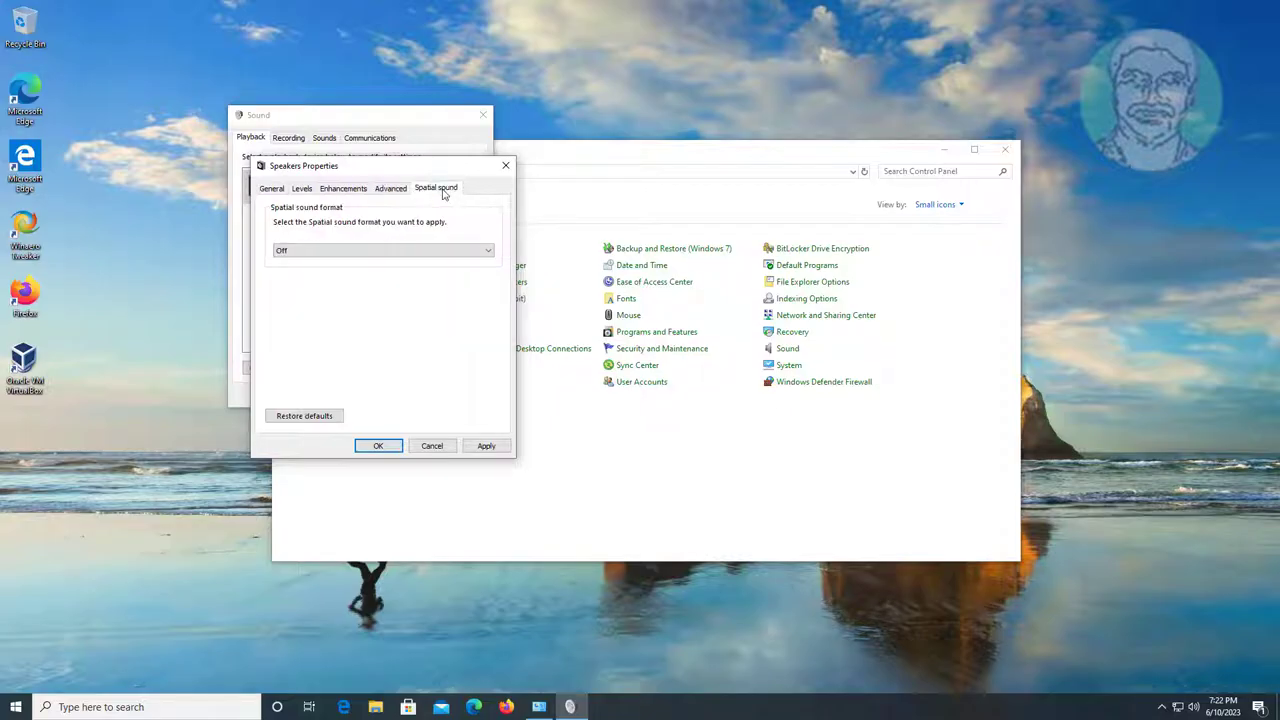
click(438, 253)
click(296, 264)
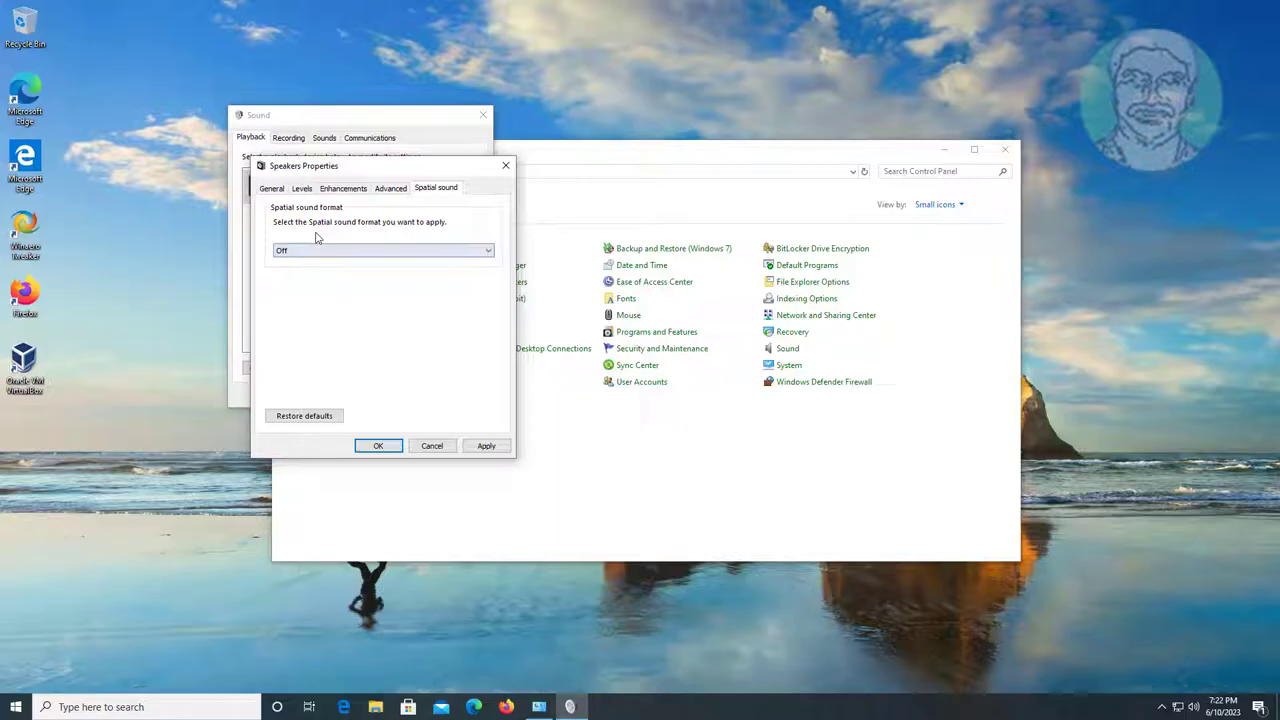
click(484, 445)
click(378, 446)
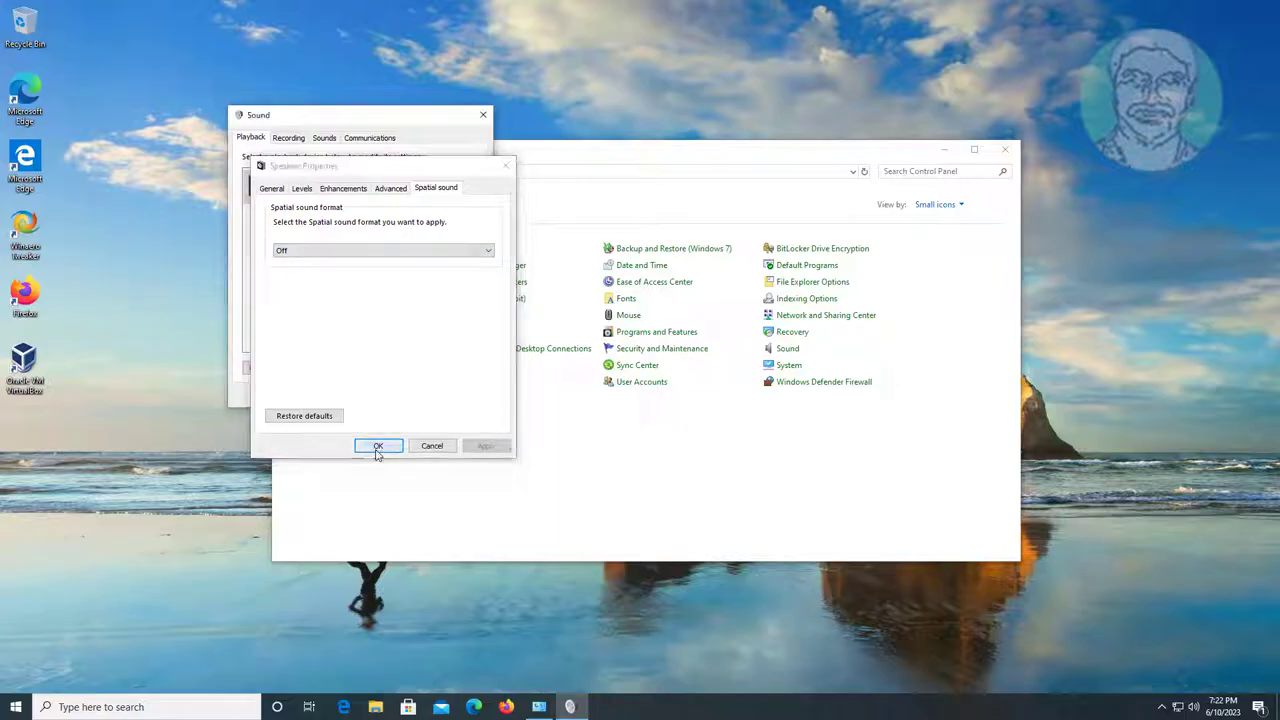
click(349, 397)
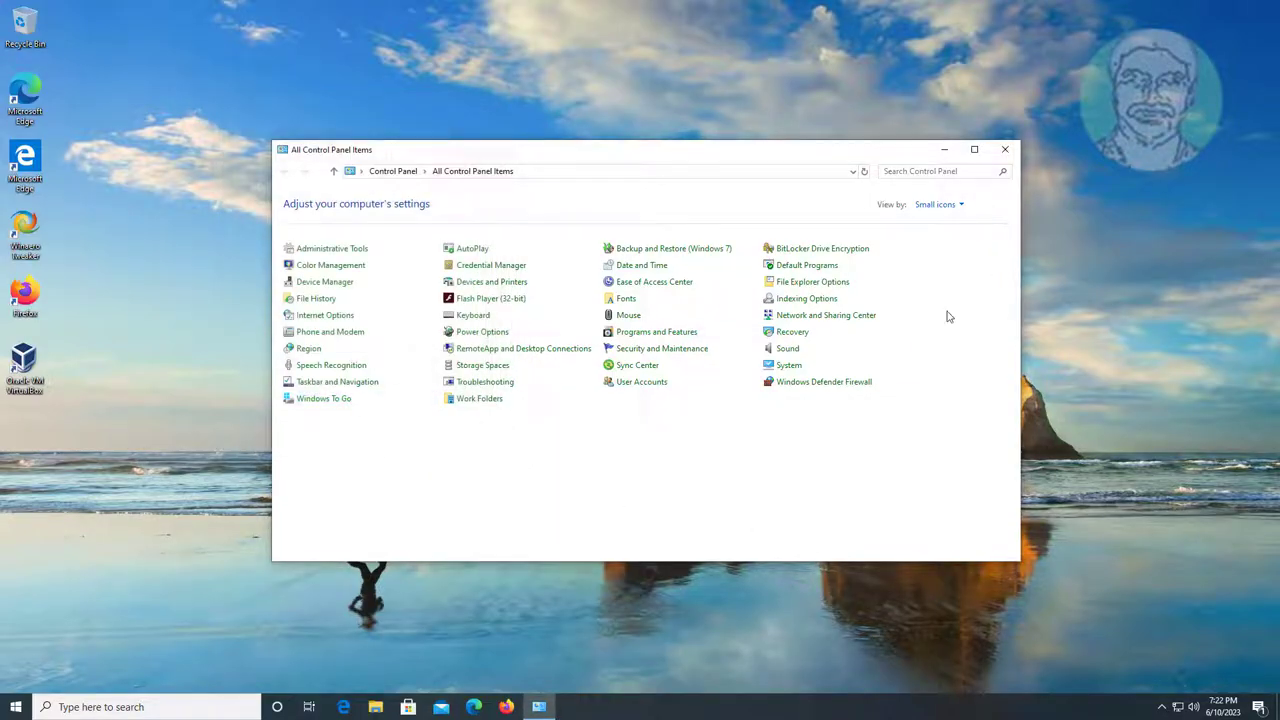
click(1005, 149)
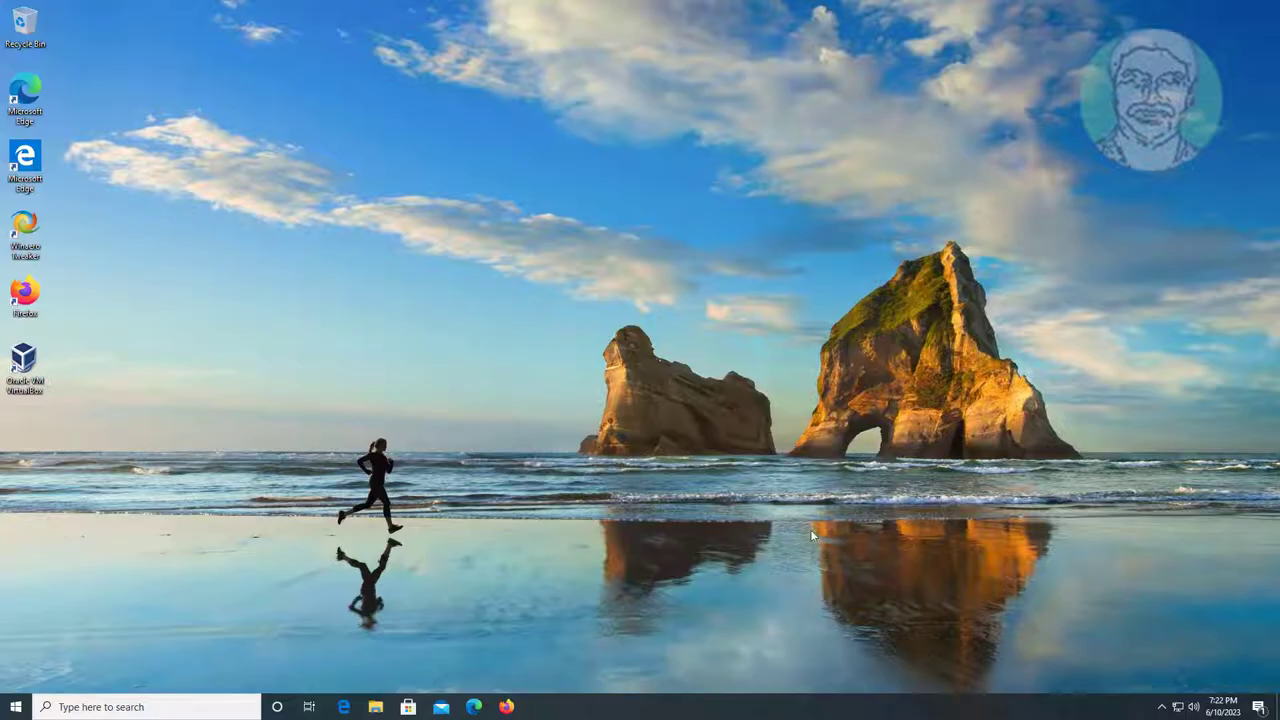
Uninstall High Definition Audio Device under Sound, video and game controllers in Device Manager.
right_click(13, 708)
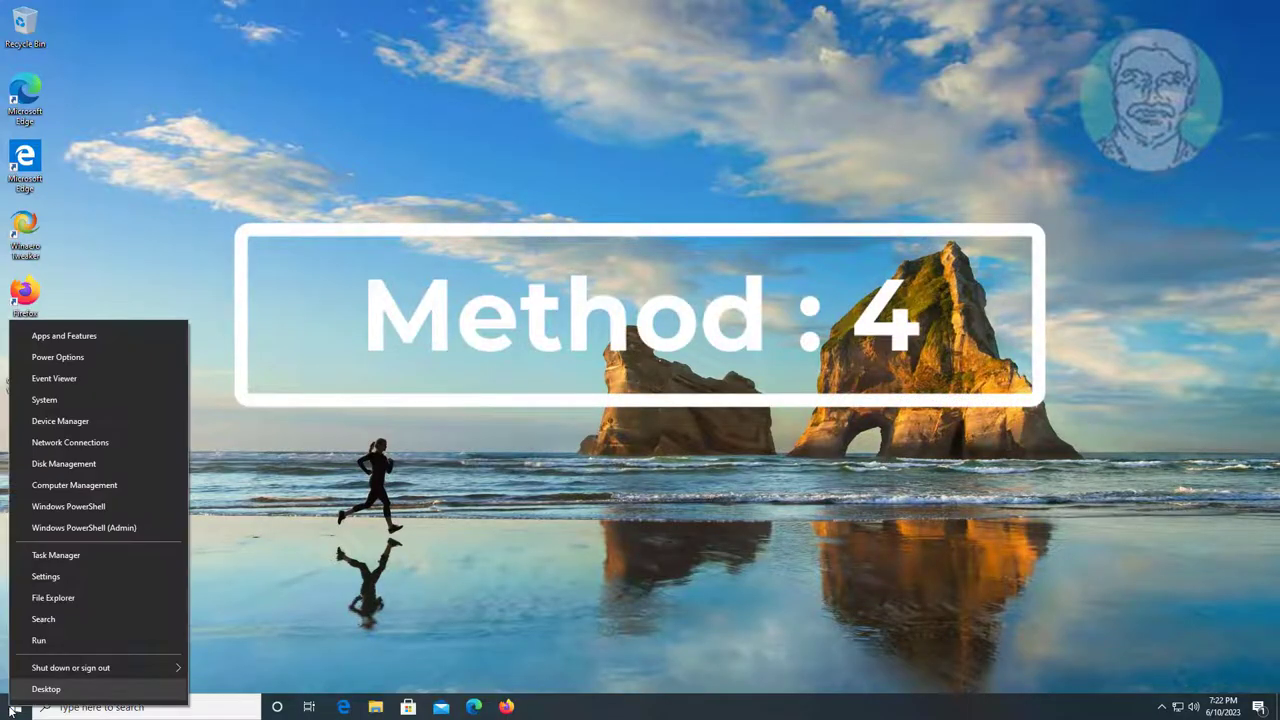
click(88, 424)
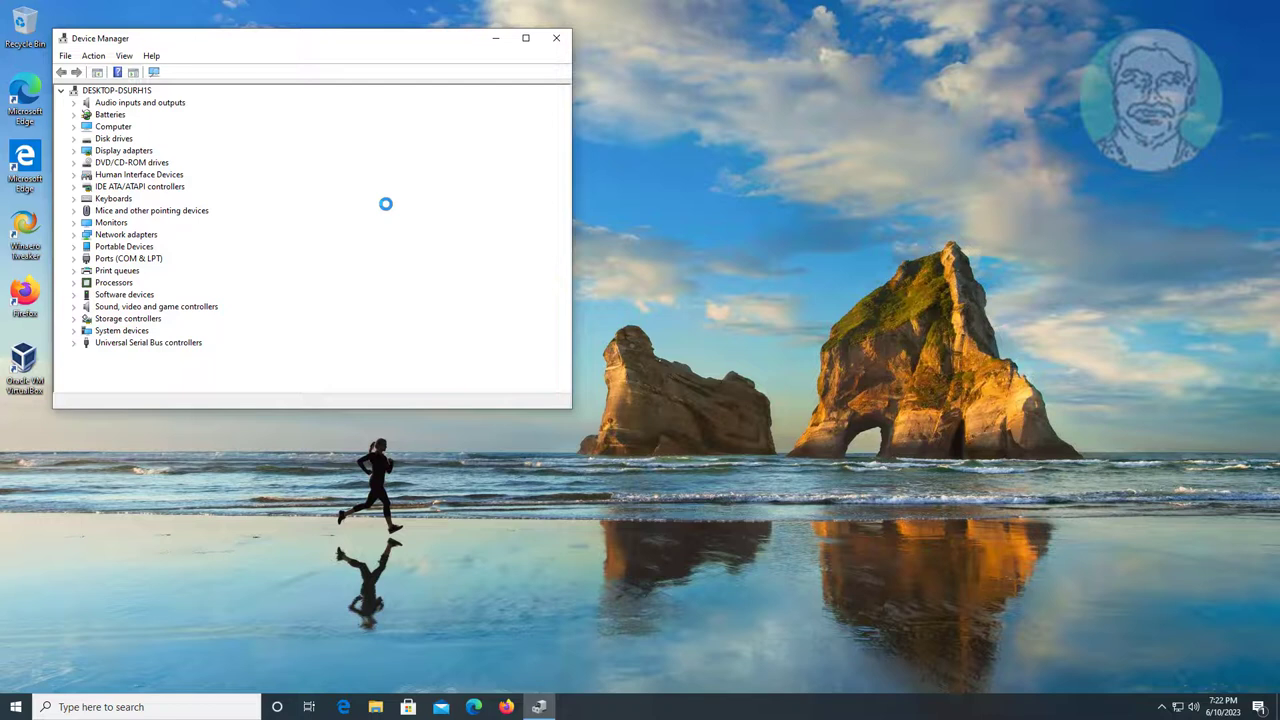
click(84, 308)
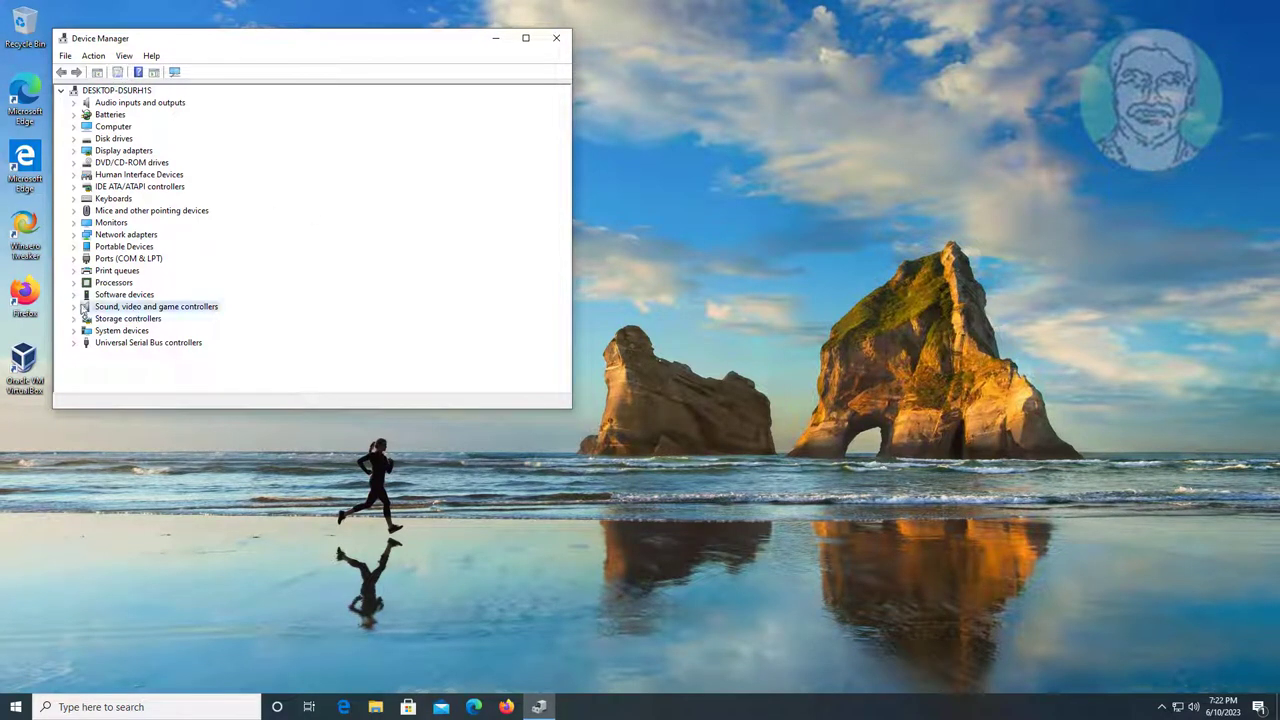
click(73, 307)
click(183, 319)
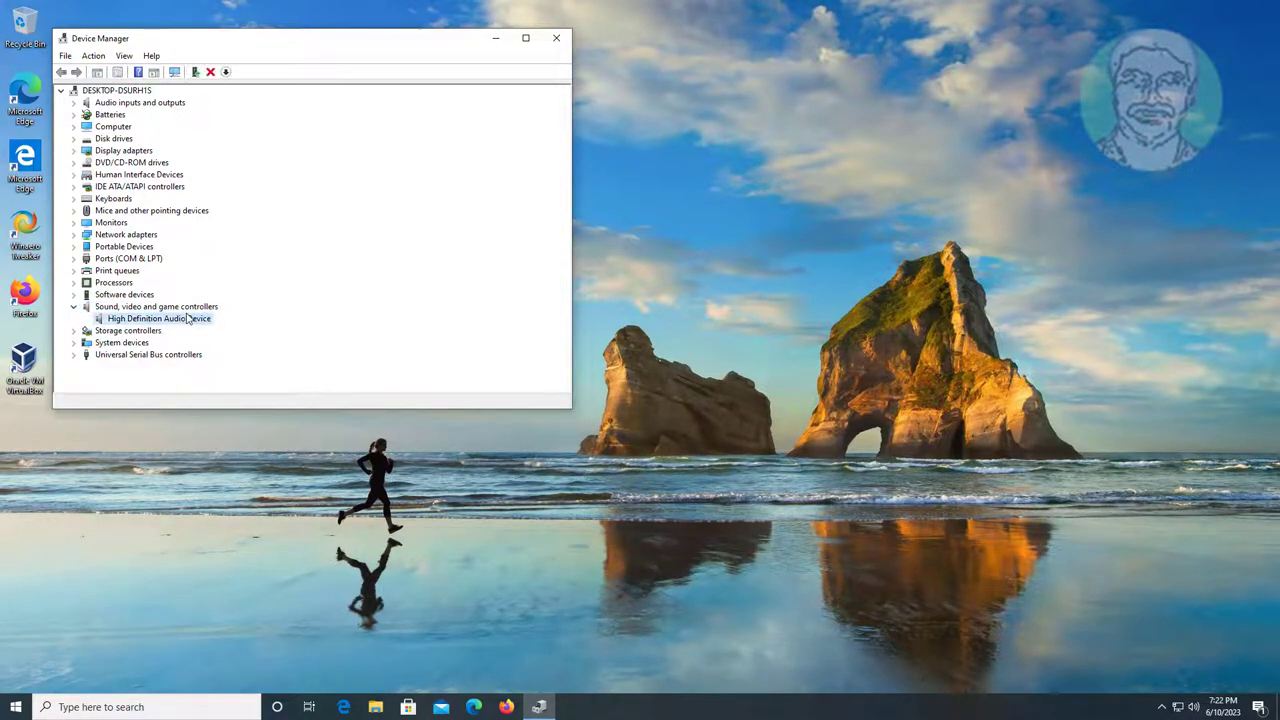
right_click(197, 320)
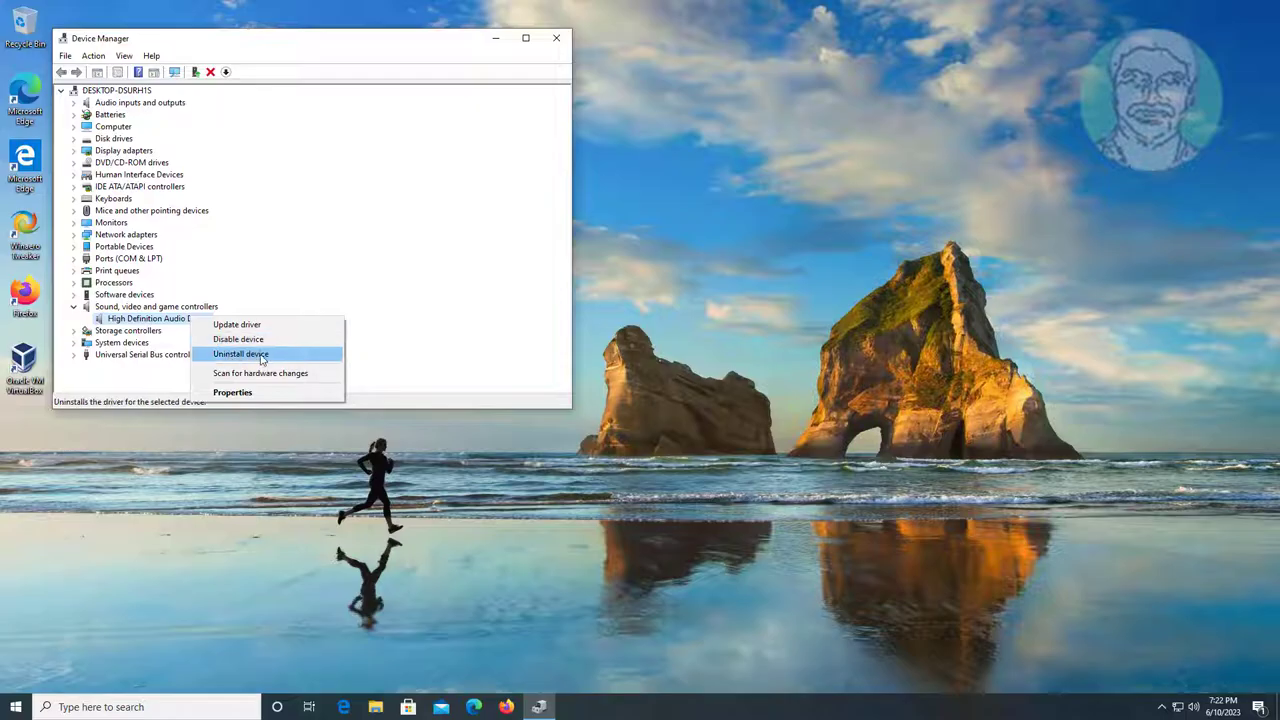
click(263, 356)
click(662, 405)
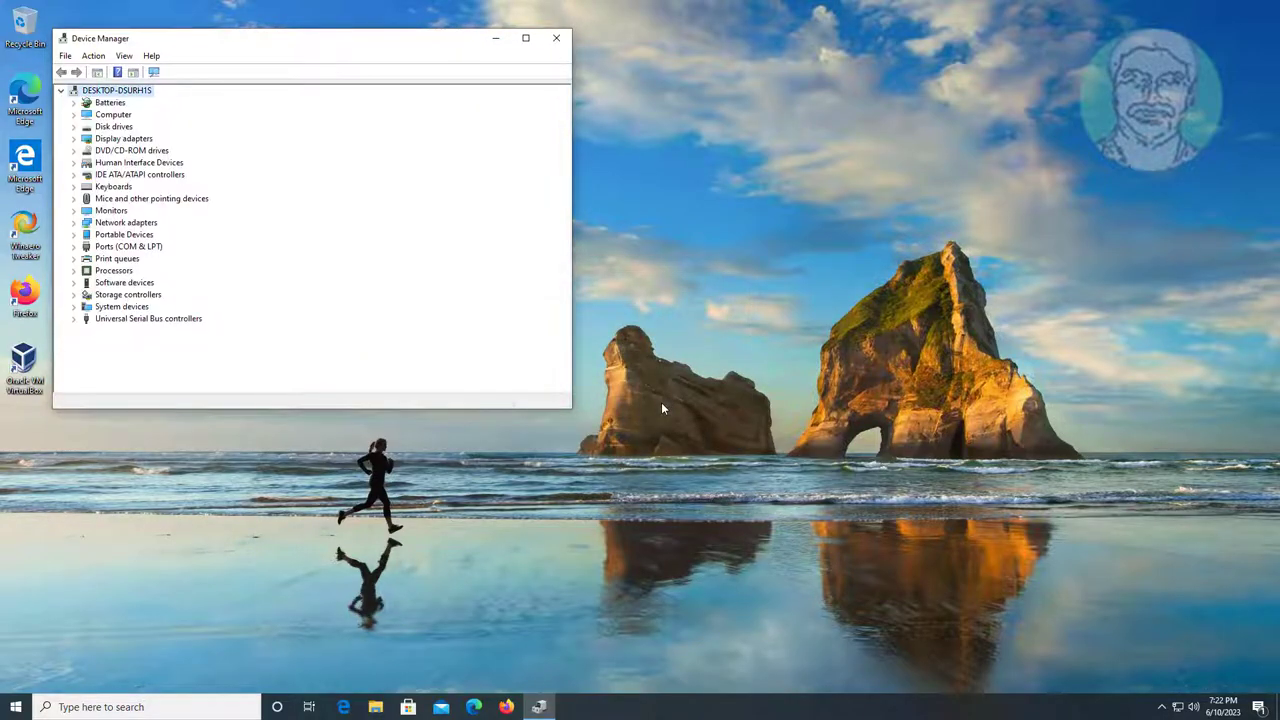
Close Device Manager and restart the laptop from the Start menu.
click(556, 38)
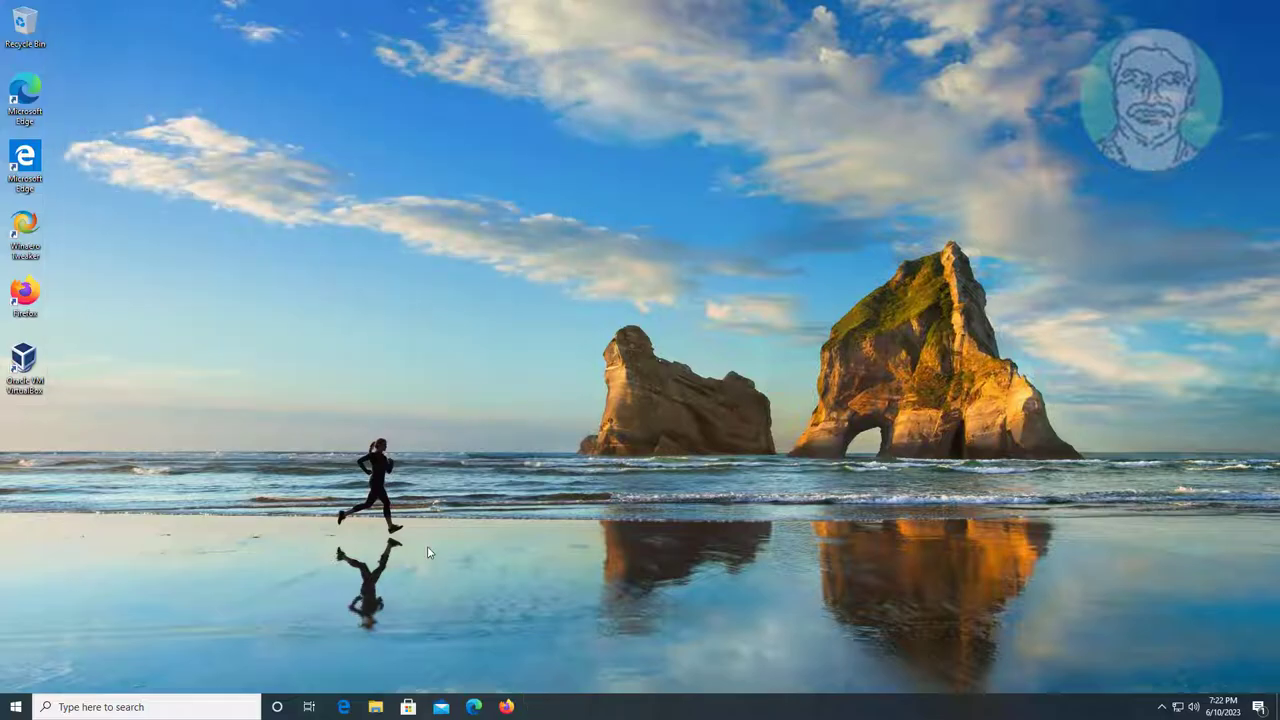
click(16, 707)
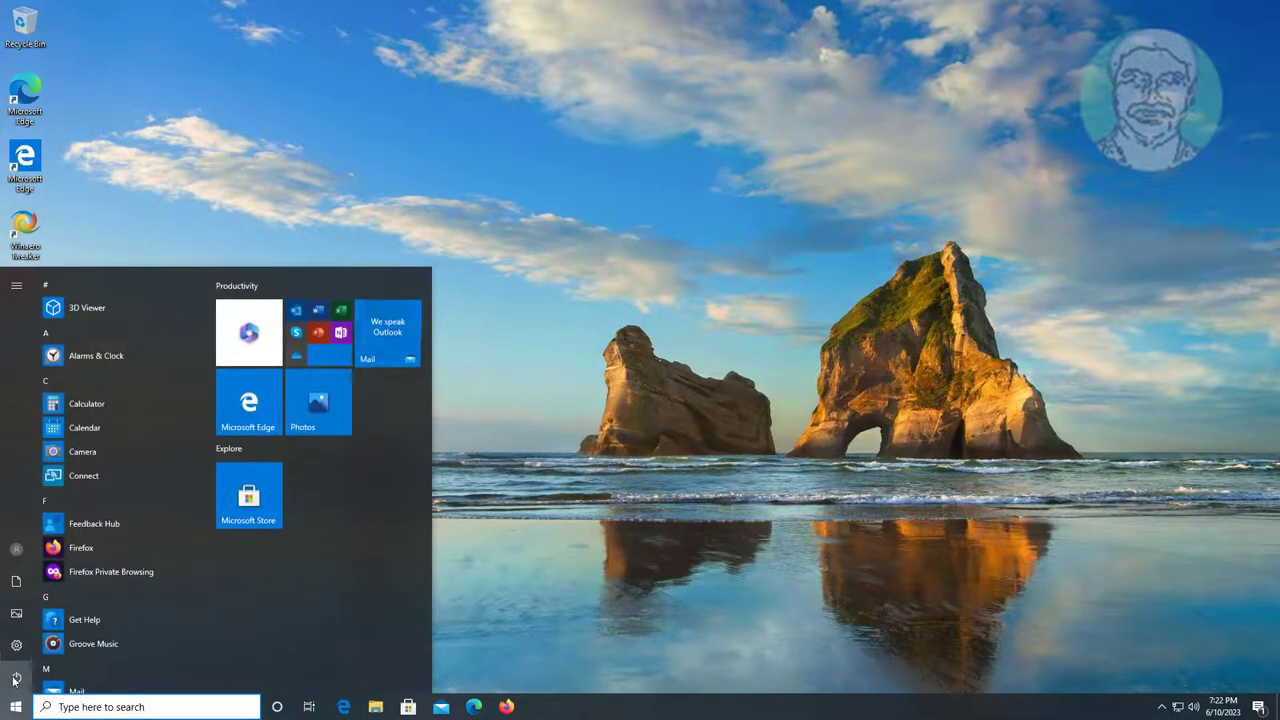
click(15, 680)
click(62, 642)
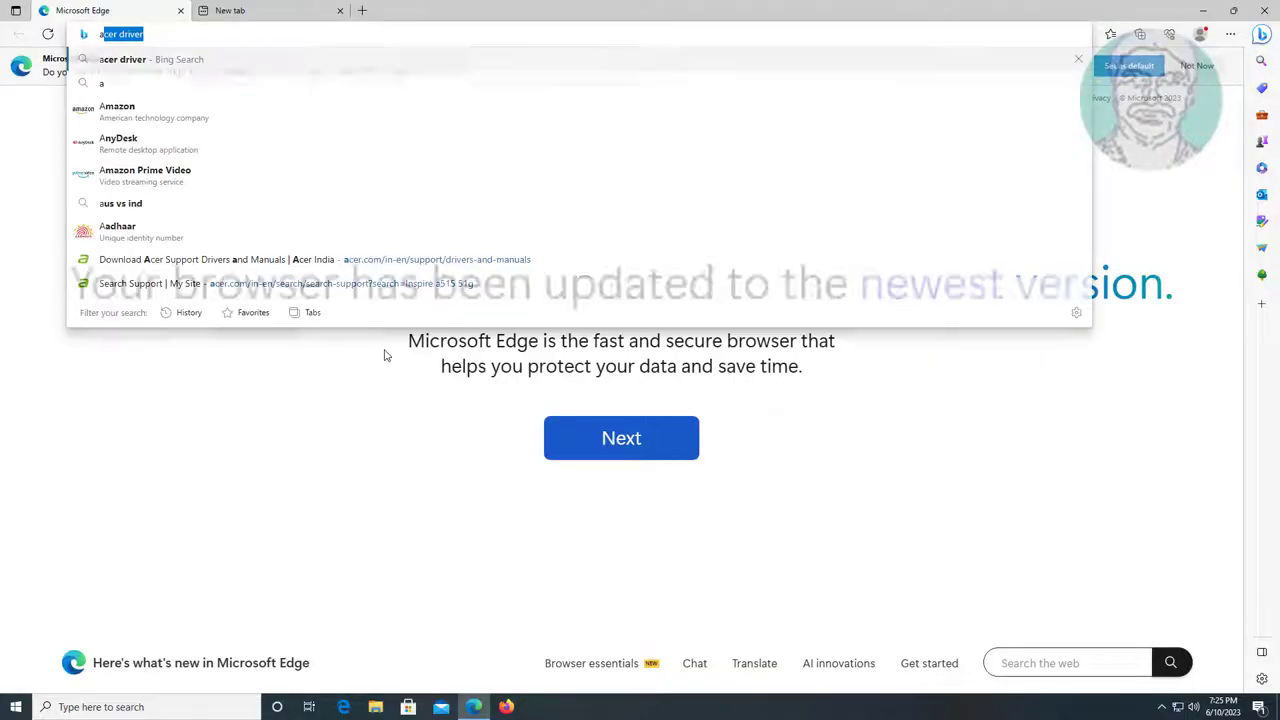
Search Bing for 'acer driver' and open Acer's Drivers and Manuals page.
text(cer)
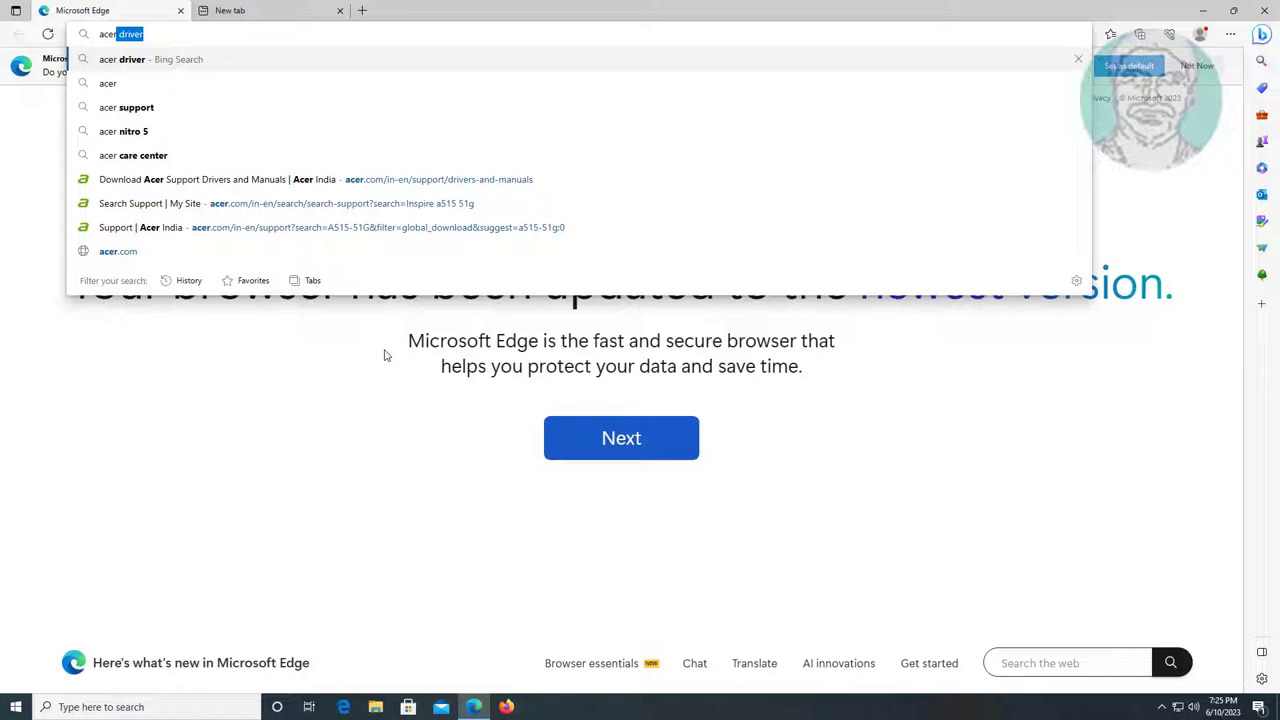
text( driver)
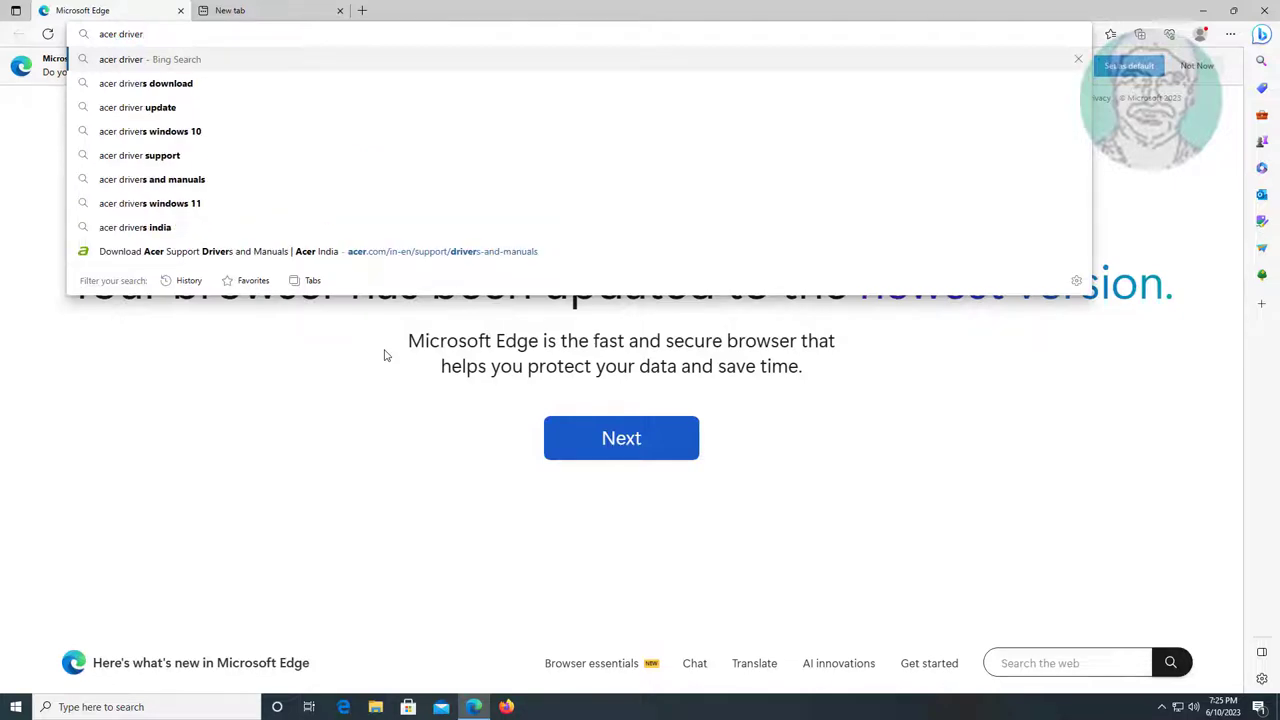
key(Return)
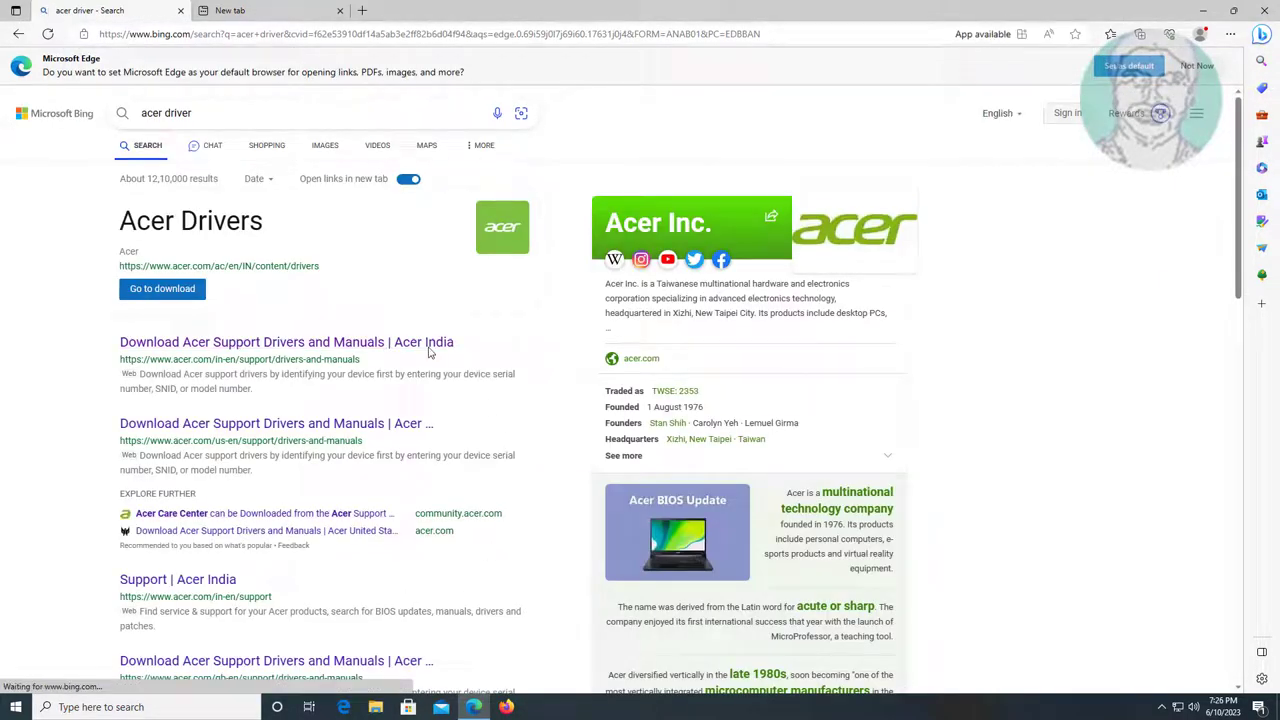
click(372, 346)
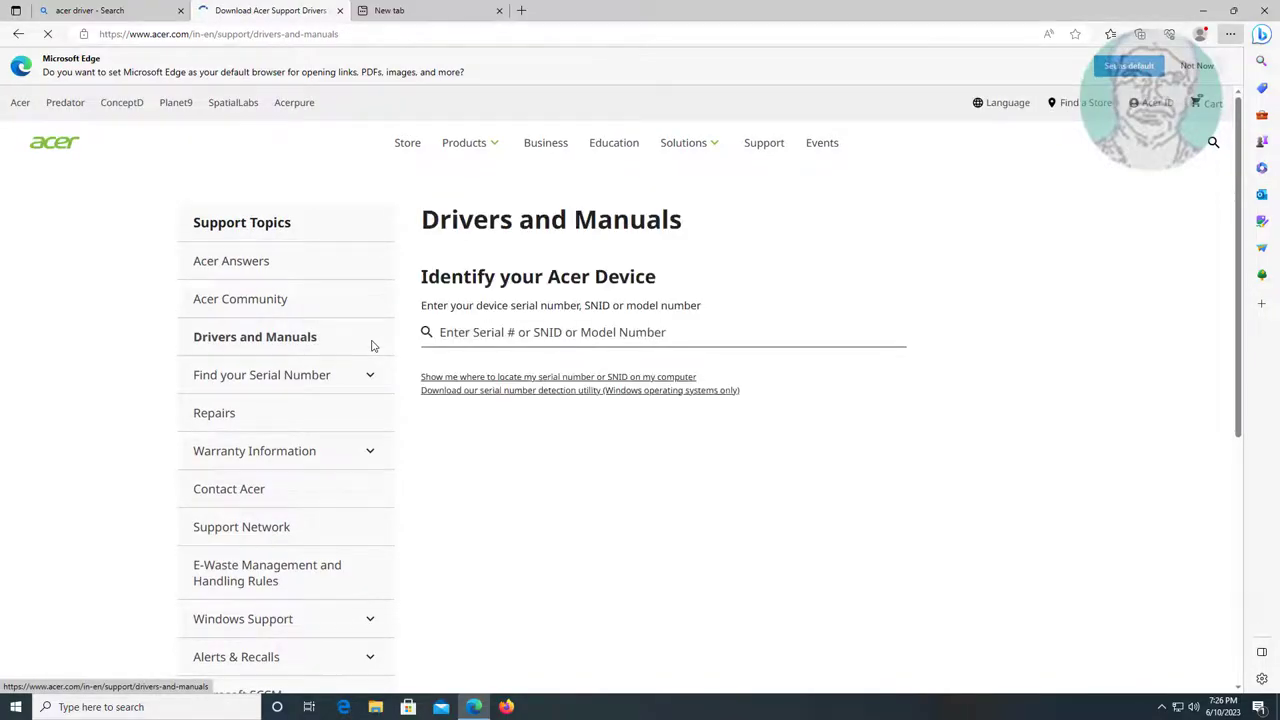
Enter model 'a515-51g' and choose Aspire 5 A515-51G from the suggestions.
click(459, 334)
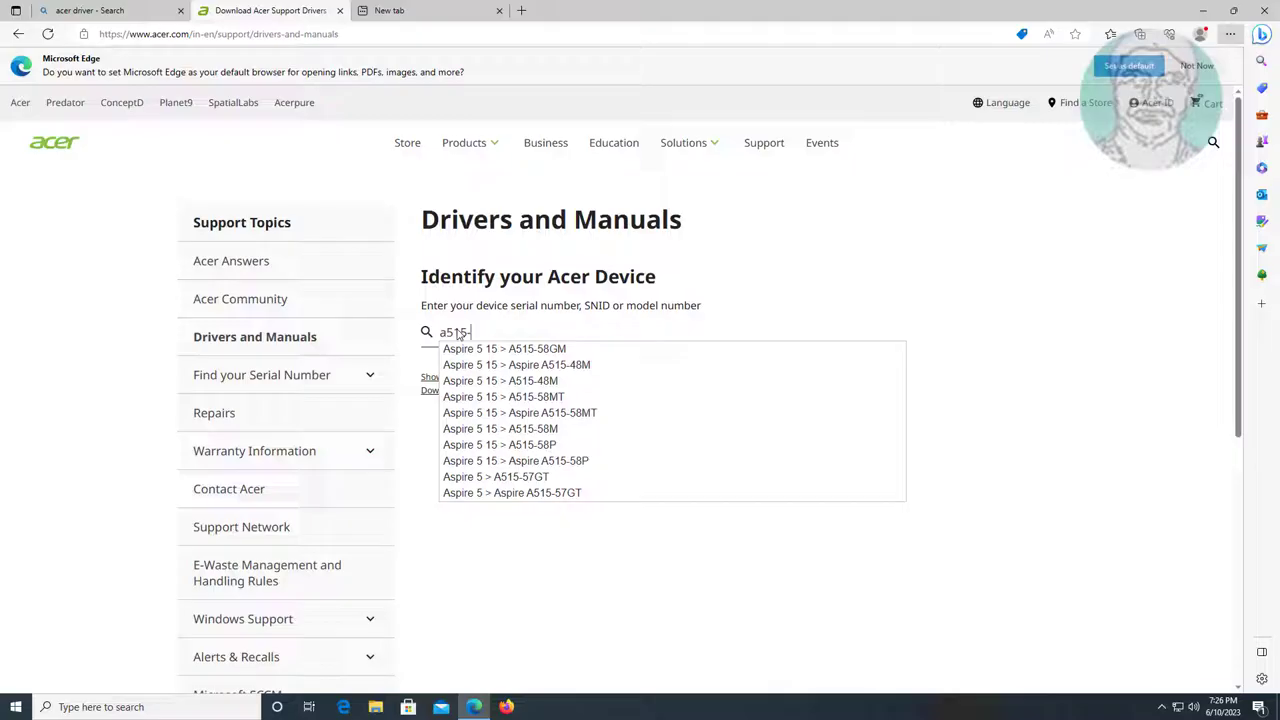
text(a515-51g)
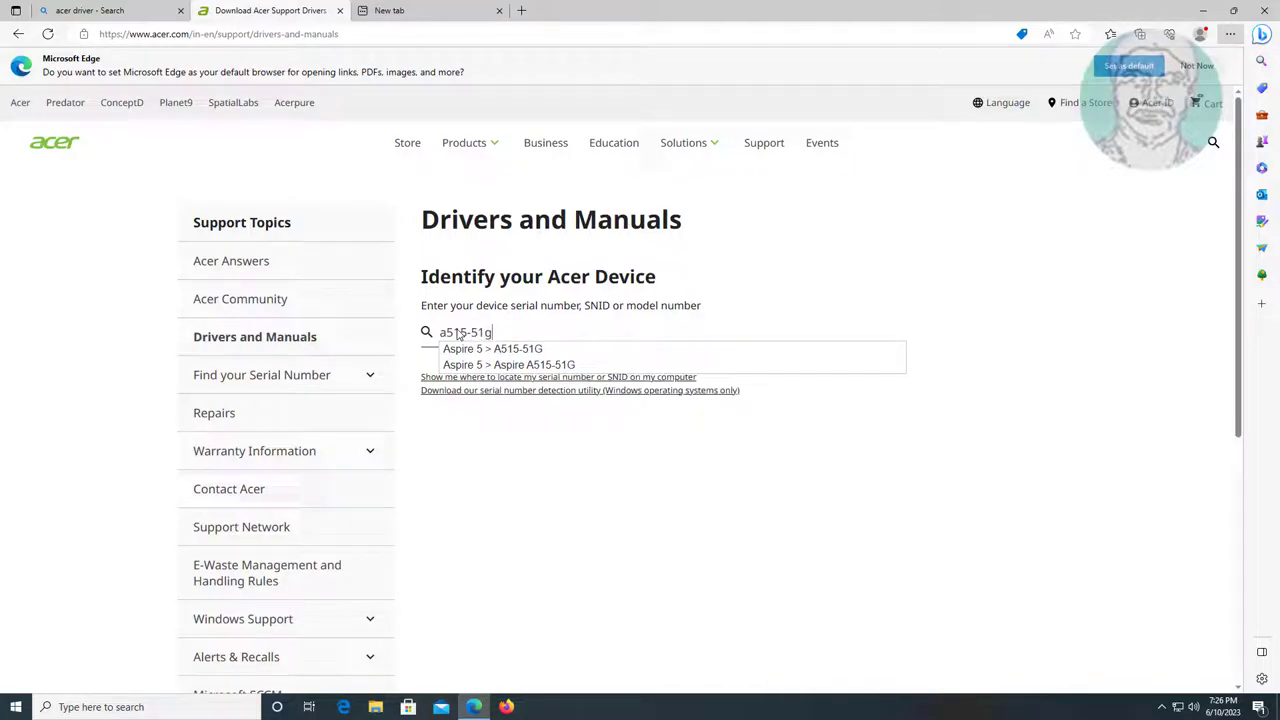
click(512, 349)
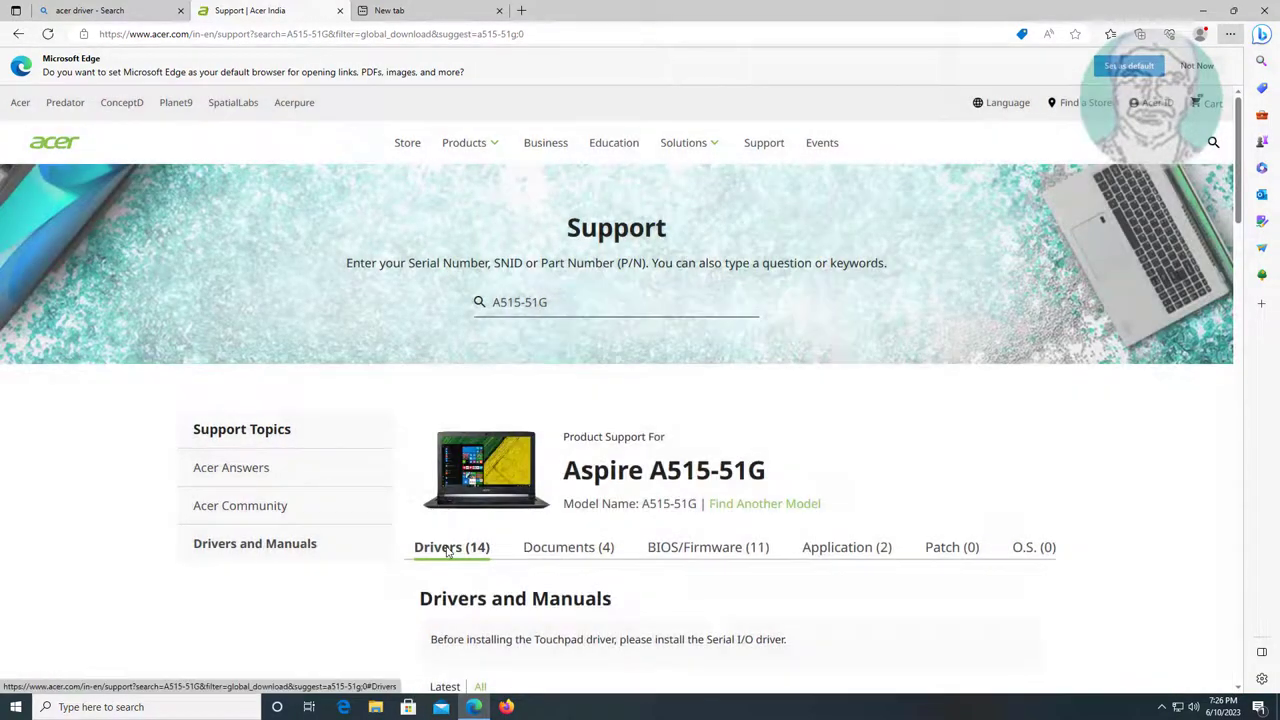
Download the Realtek Audio Driver 6.0.1.8451 zip and show it in the Downloads folder.
scroll(448, 553, down, 5)
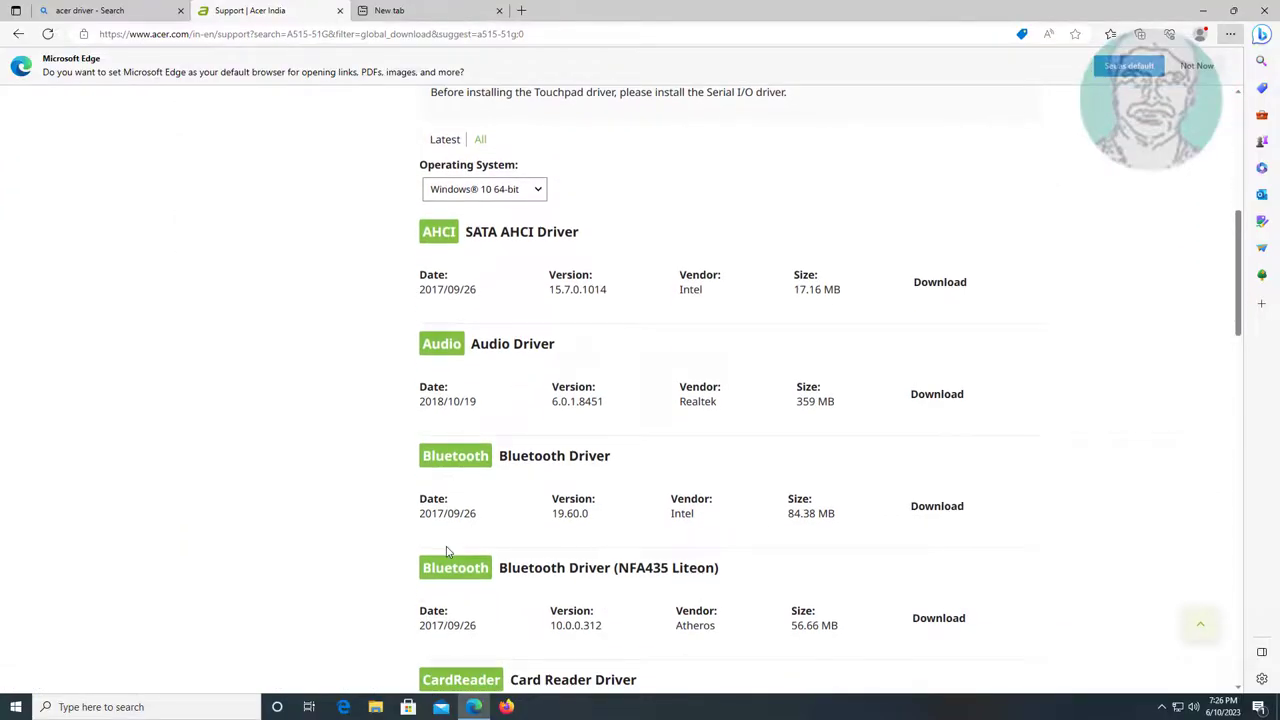
click(935, 402)
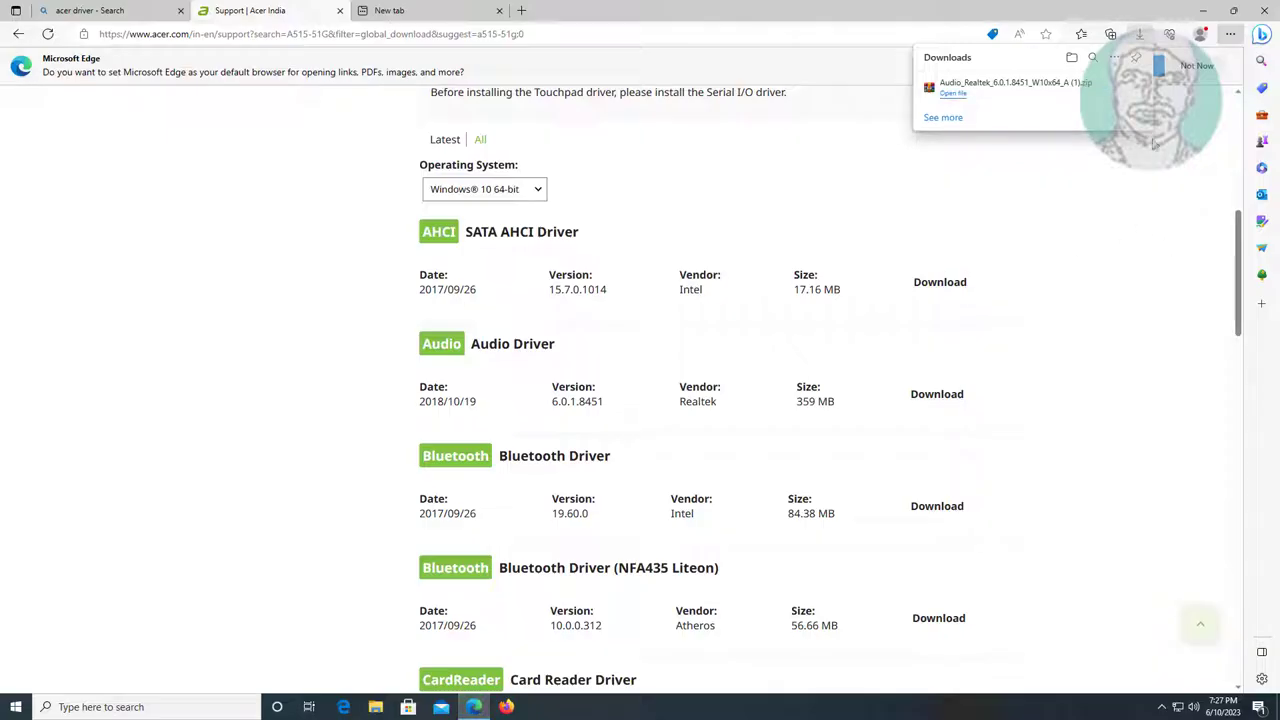
click(1071, 59)
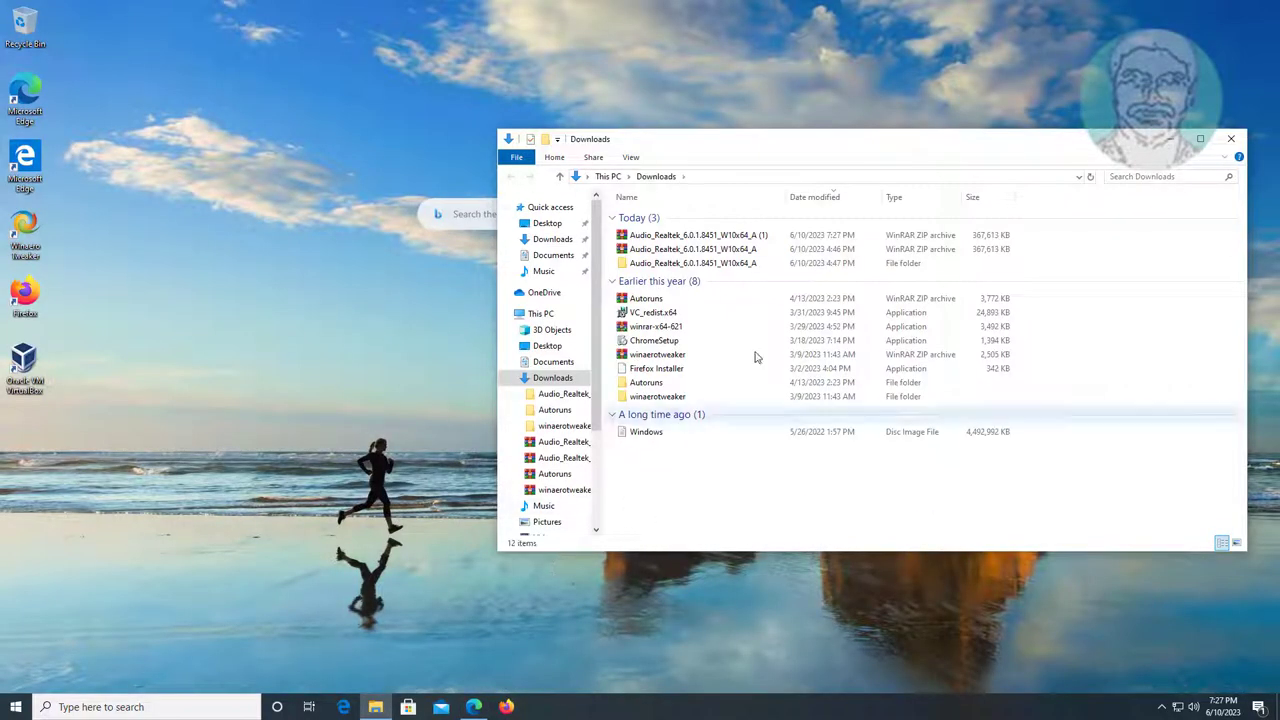
Extract the downloaded Realtek driver zip into its own folder.
click(750, 236)
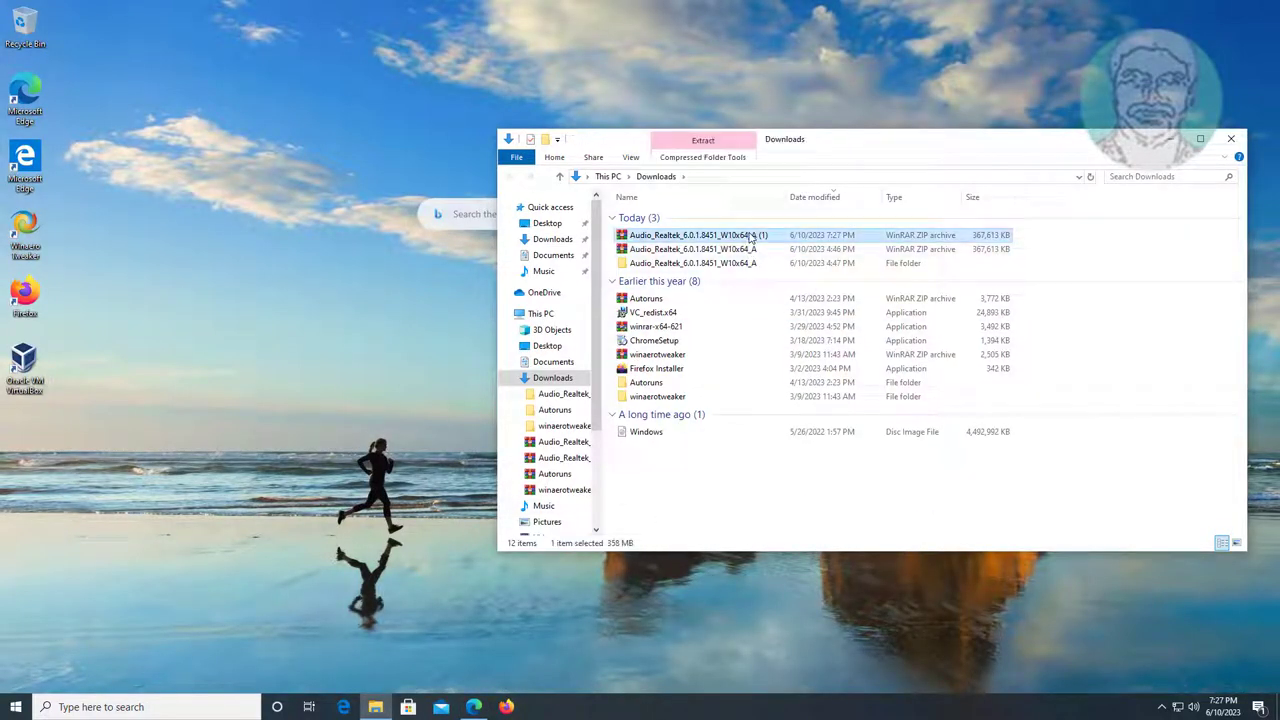
right_click(750, 236)
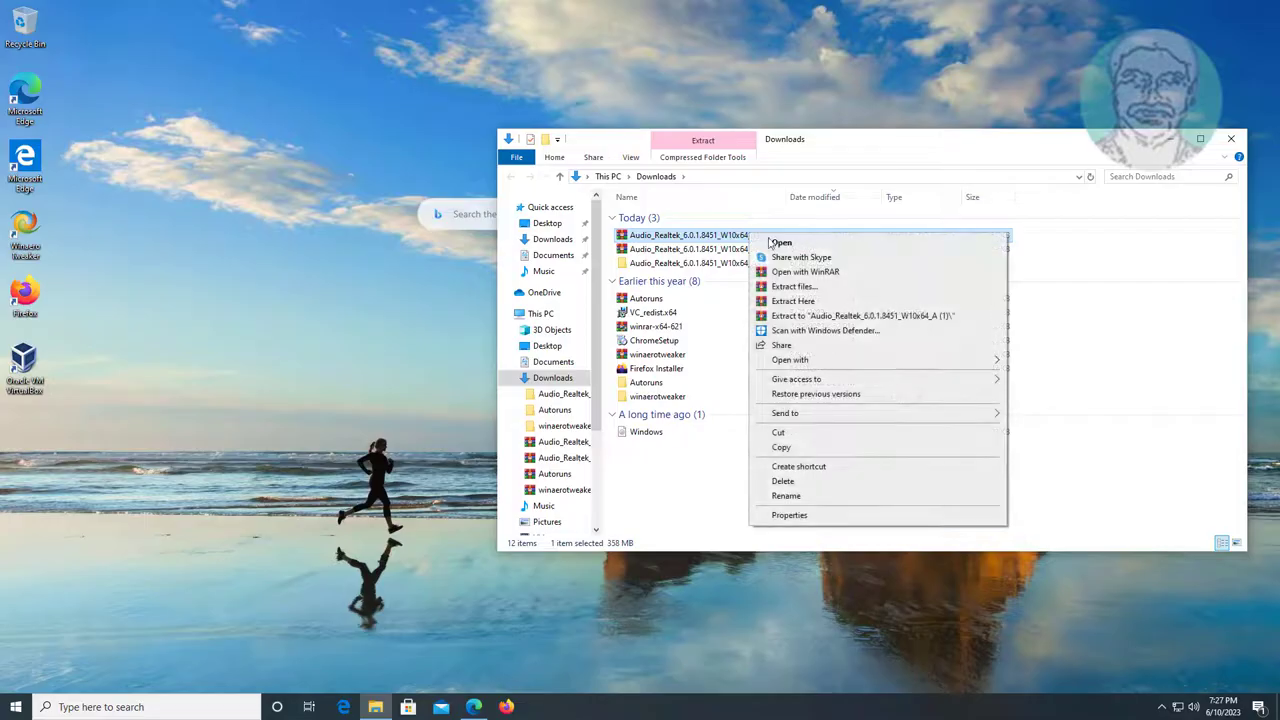
click(849, 318)
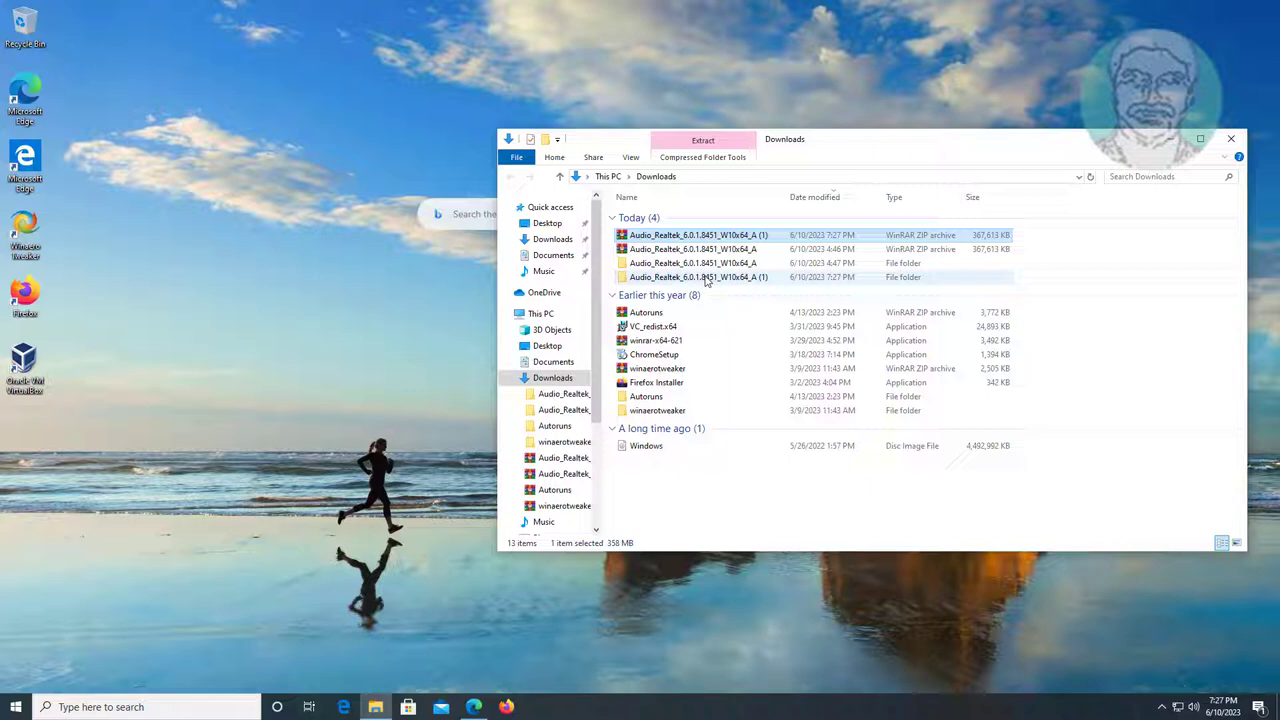
Run Setup from the extracted 8451_WHQL_FF00_ISST3432_RealtekMic folder.
double_click(728, 280)
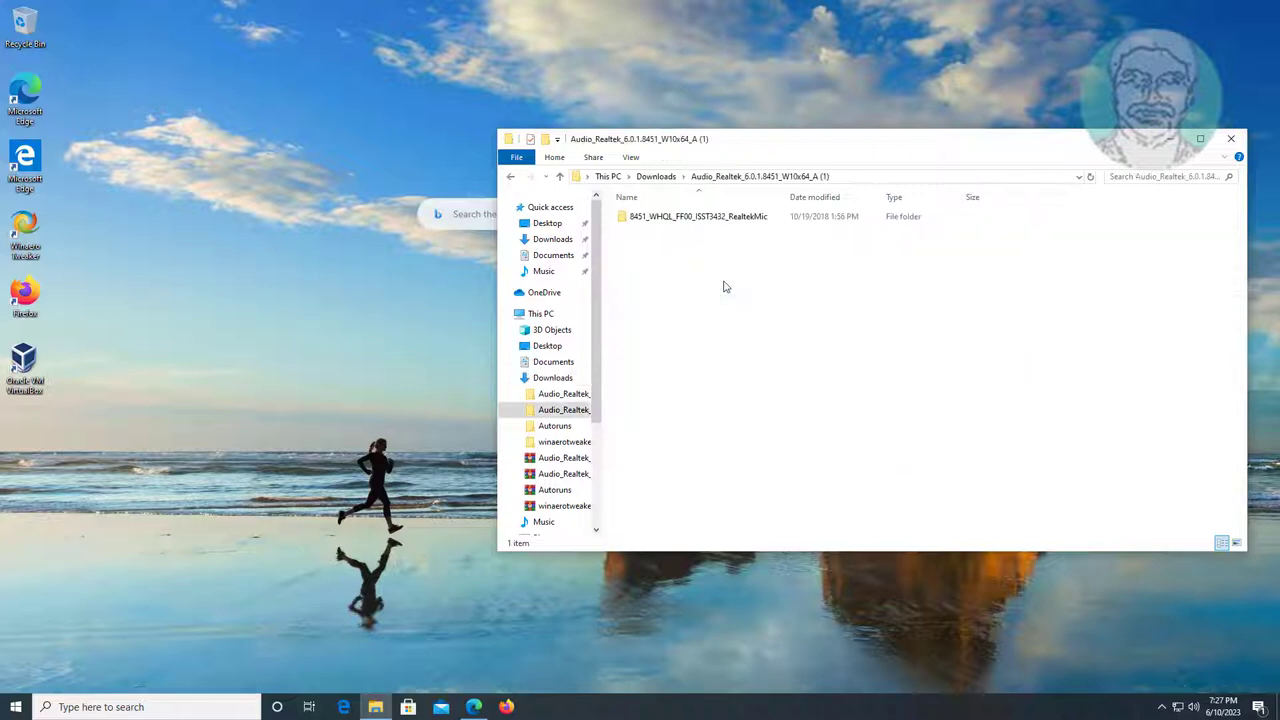
double_click(695, 216)
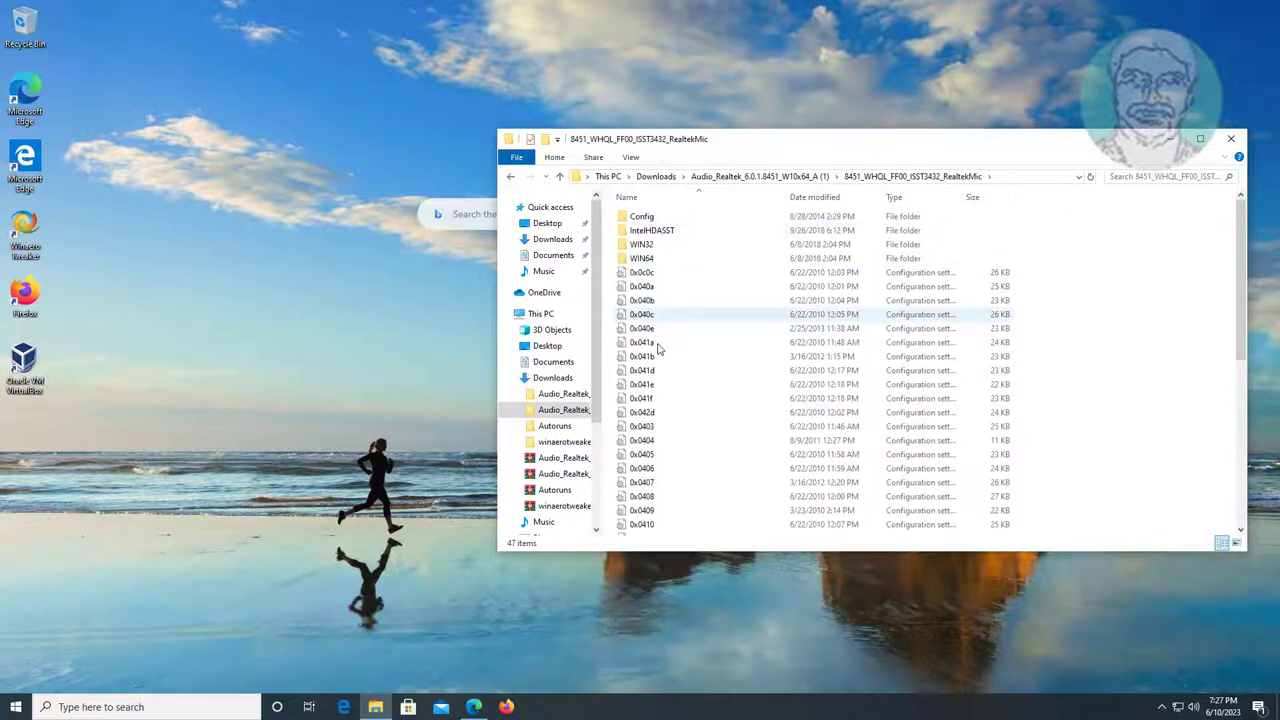
scroll(664, 420, down, 8)
scroll(663, 459, down, 4)
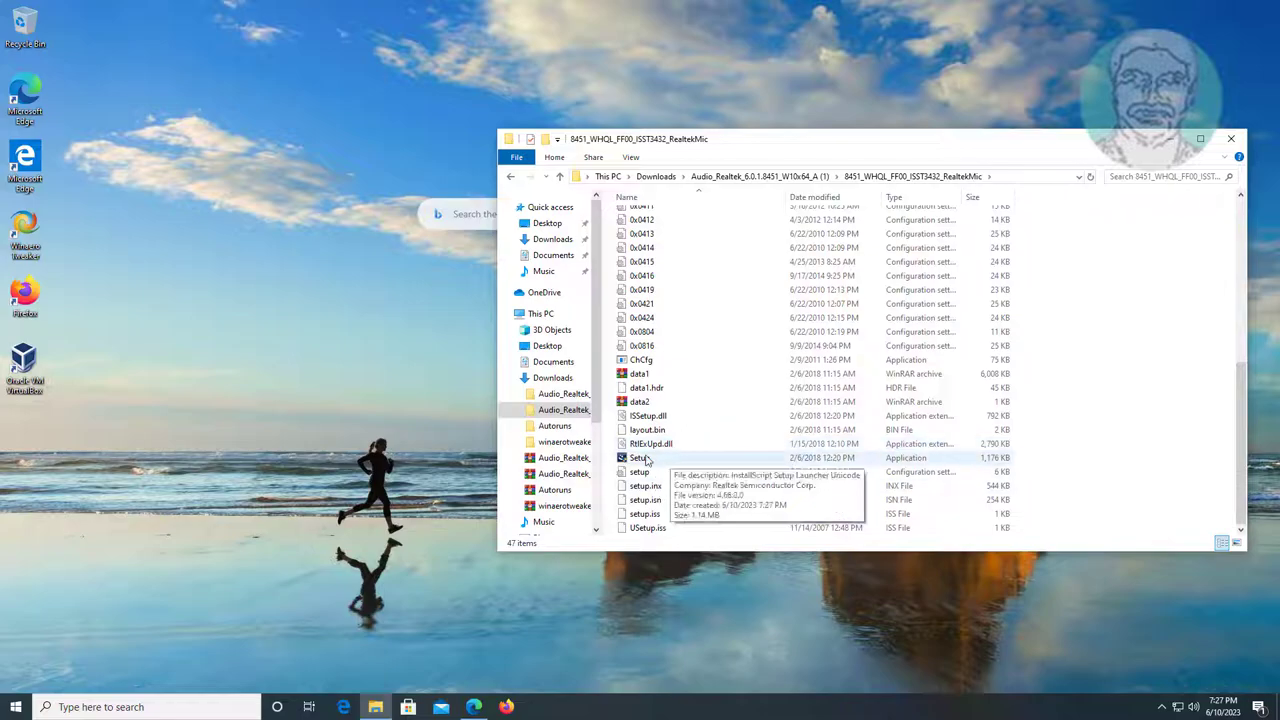
click(647, 459)
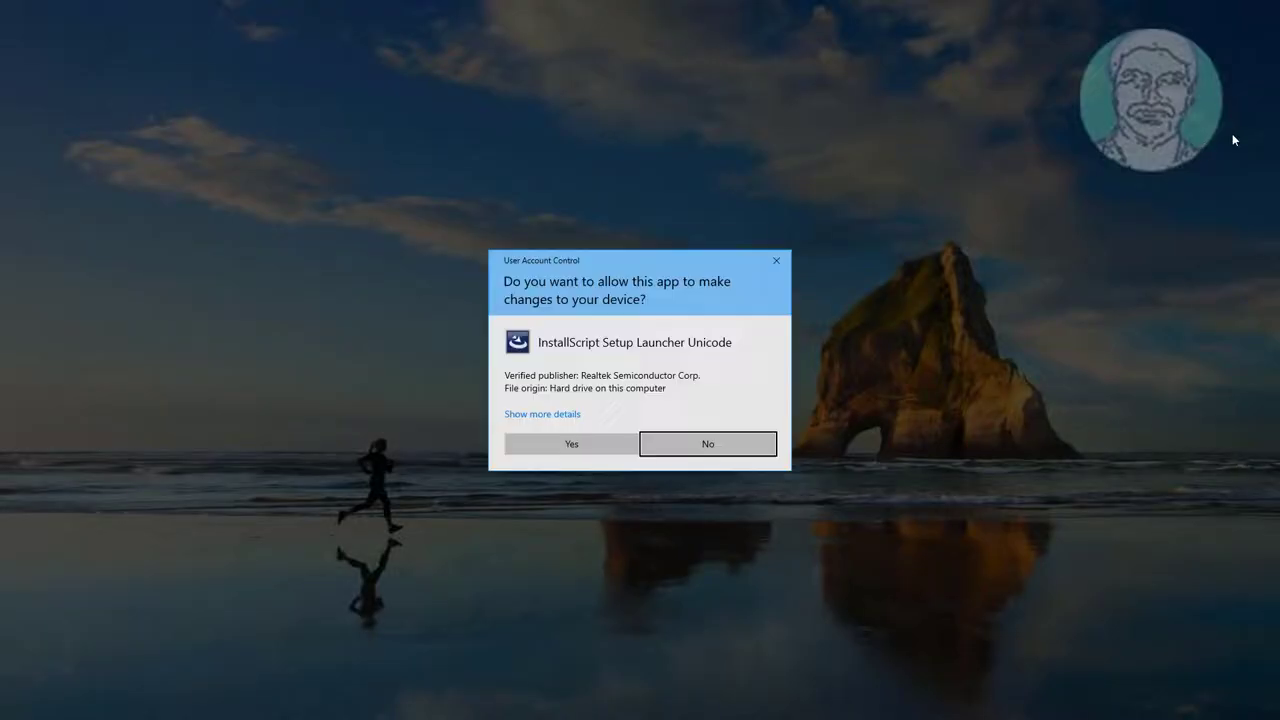
Allow the Realtek installer to run, install the HD Audio driver, and restart Windows immediately.
click(571, 446)
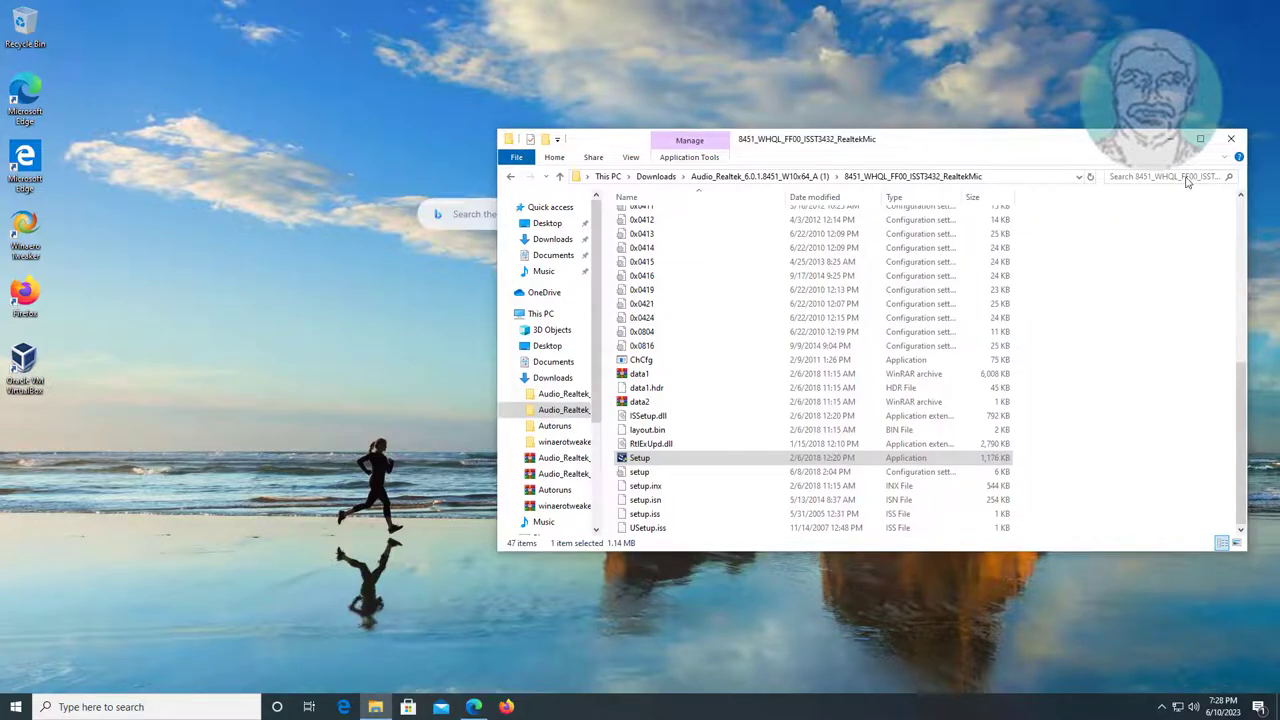
click(1231, 138)
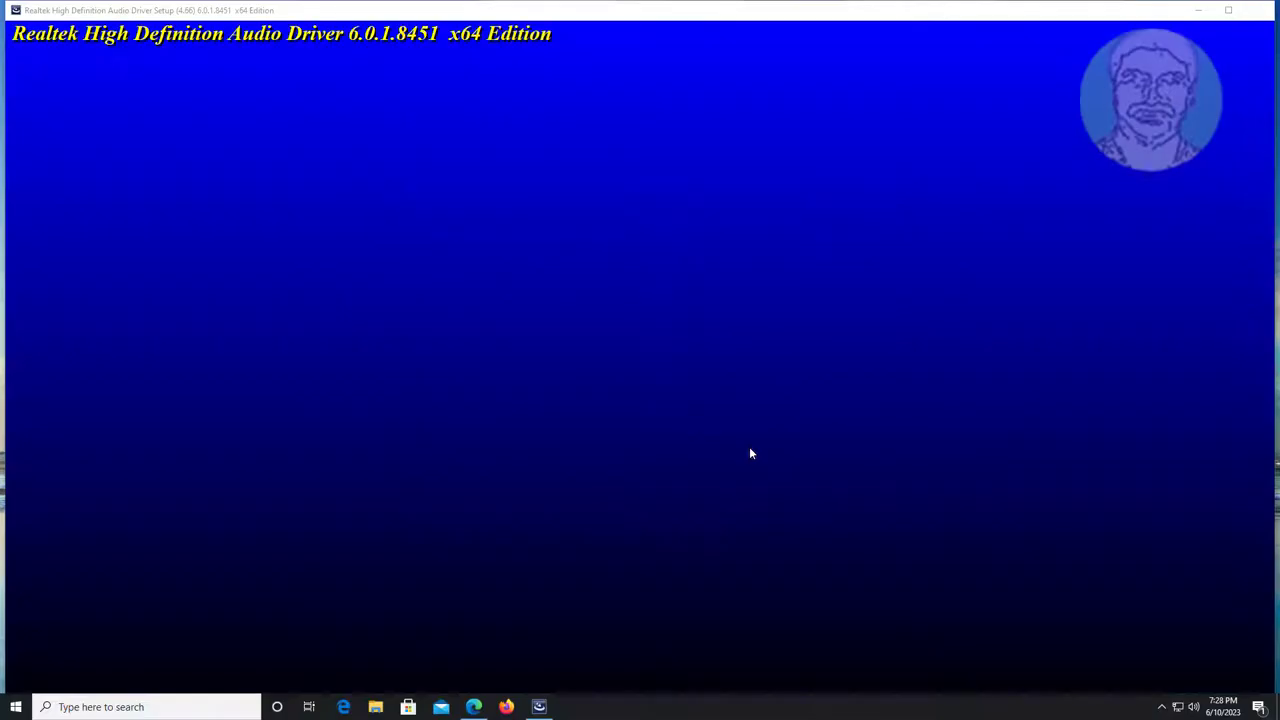
click(684, 520)
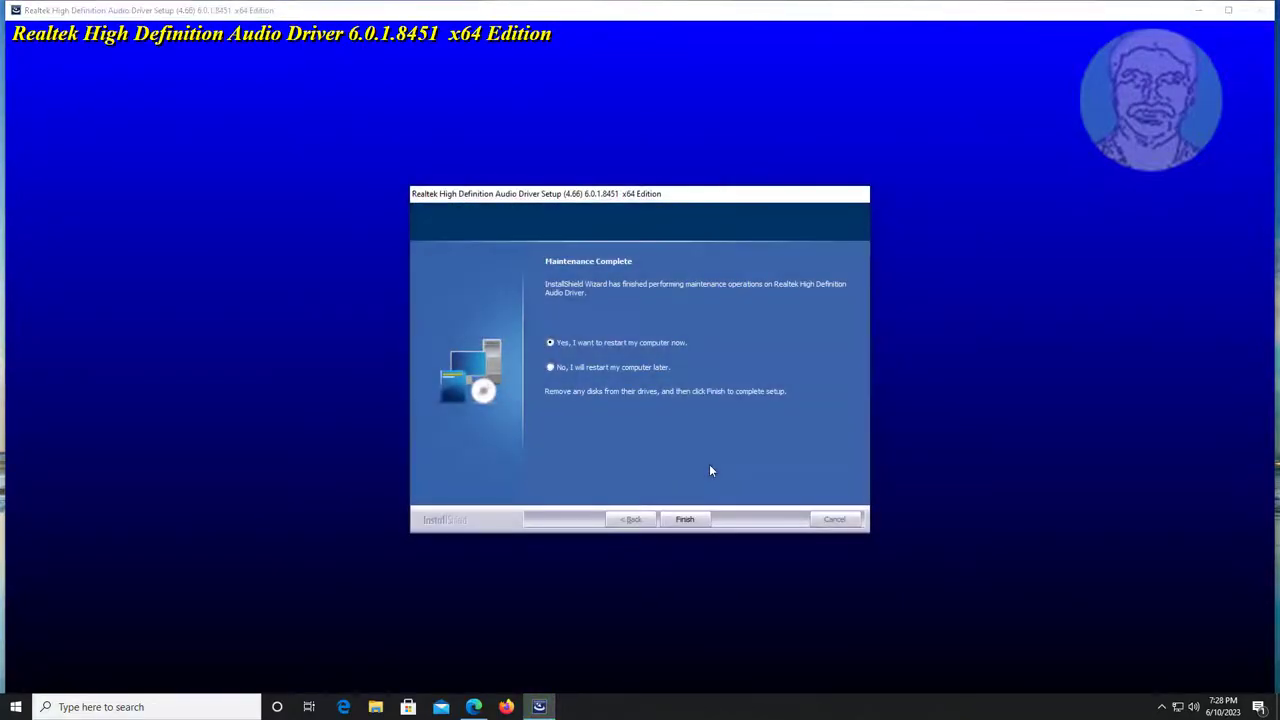
click(692, 515)
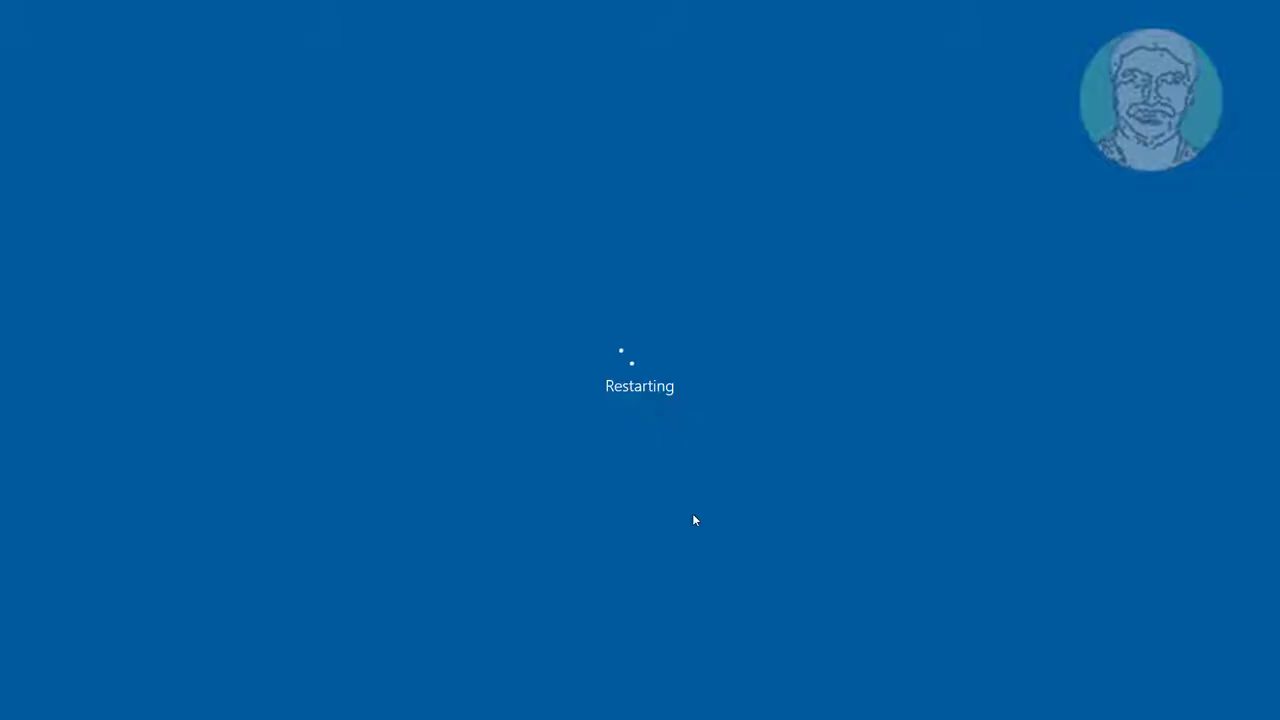